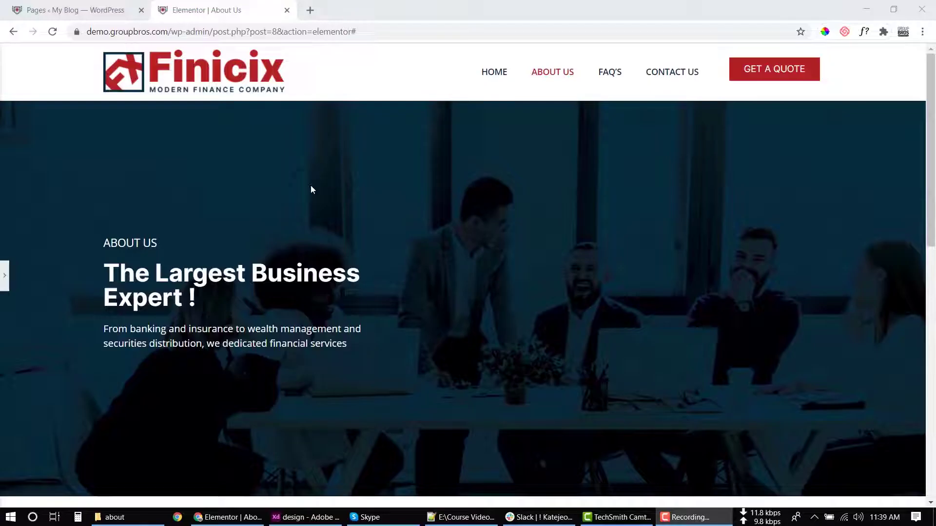
# - Compare the About Us page with the XD design for reference
pyautogui.scroll(-10, 340, 242)
pyautogui.scroll(-1, 348, 267)
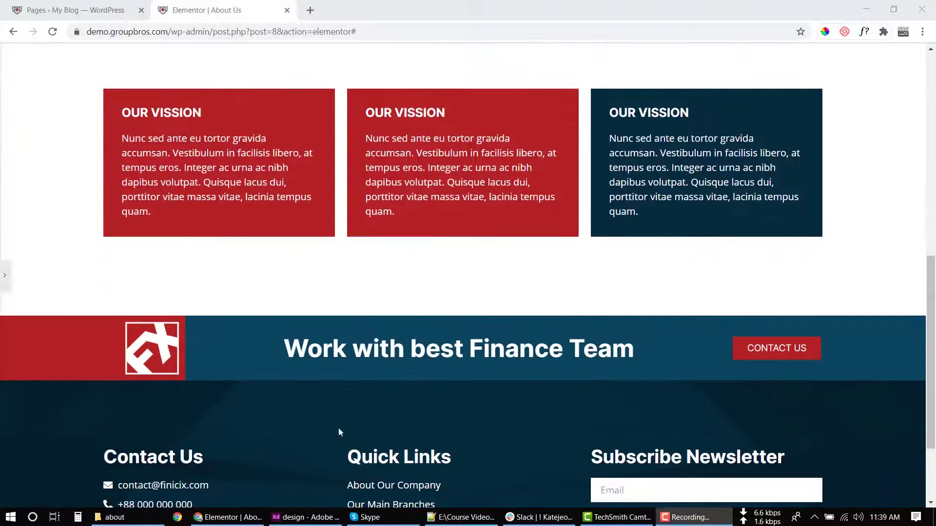
pyautogui.hotkey('alt', 'Tab')
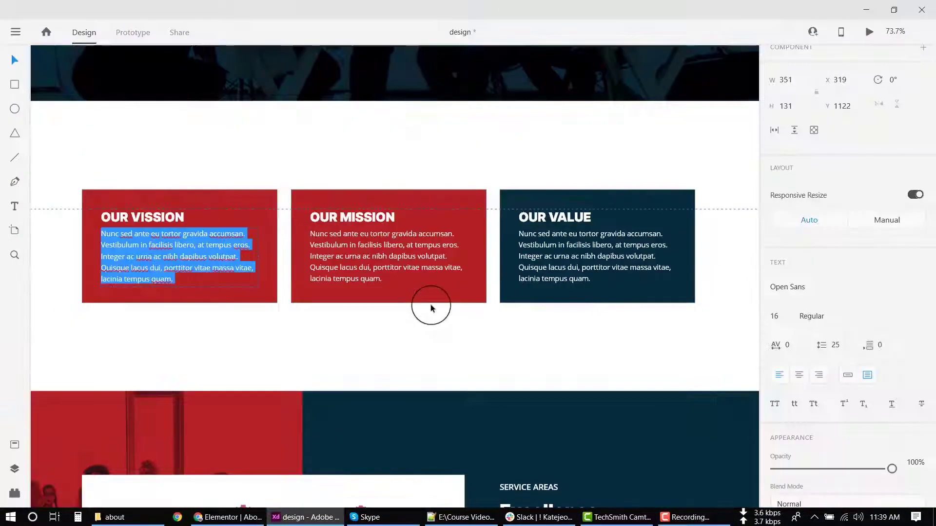
pyautogui.press('Escape')
pyautogui.scroll(-7, 424, 321)
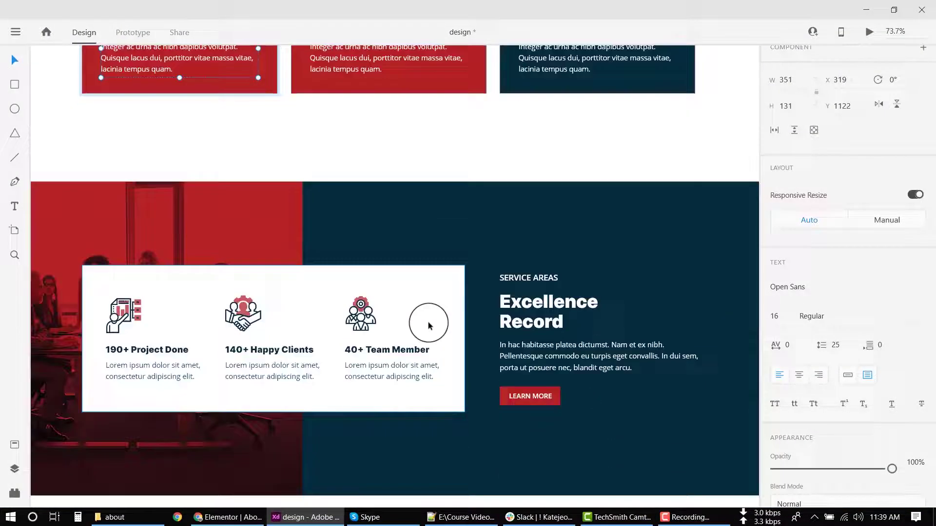
pyautogui.scroll(-4, 429, 326)
pyautogui.scroll(4, 429, 325)
pyautogui.scroll(-4, 429, 325)
pyautogui.scroll(4, 428, 321)
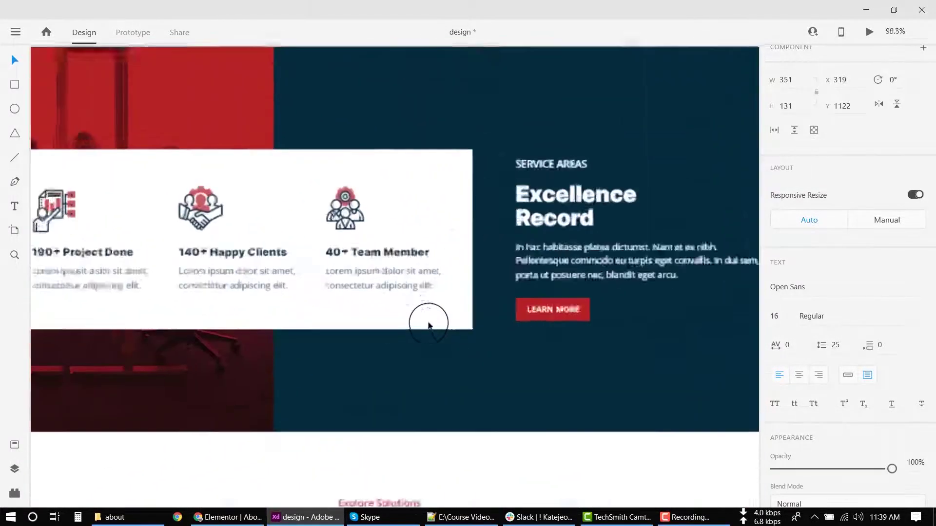
pyautogui.scroll(-2, 442, 295)
pyautogui.scroll(2, 445, 297)
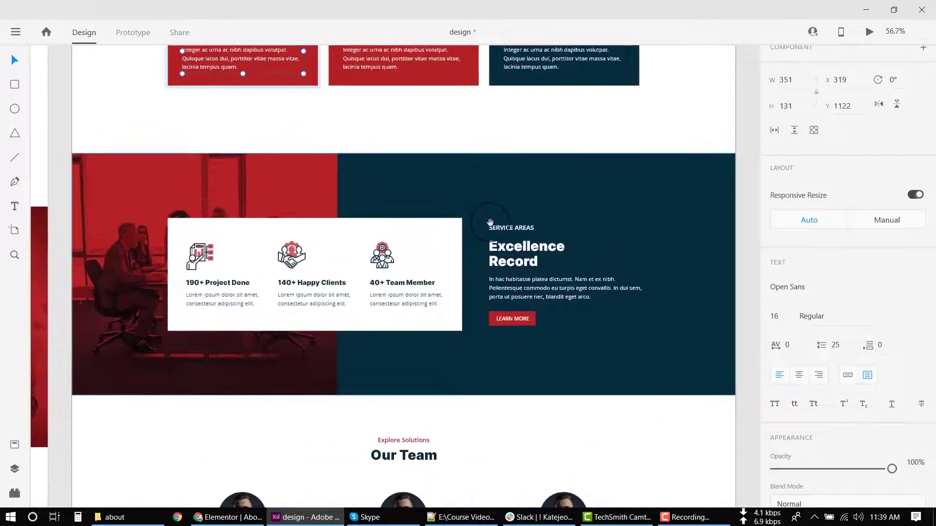
pyautogui.scroll(1, 488, 220)
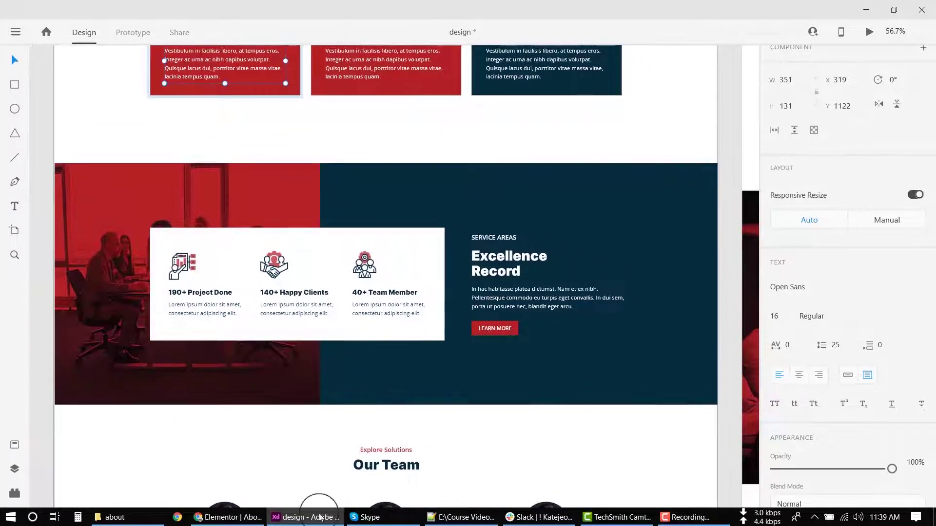
pyautogui.click(307, 517)
pyautogui.scroll(5, 444, 248)
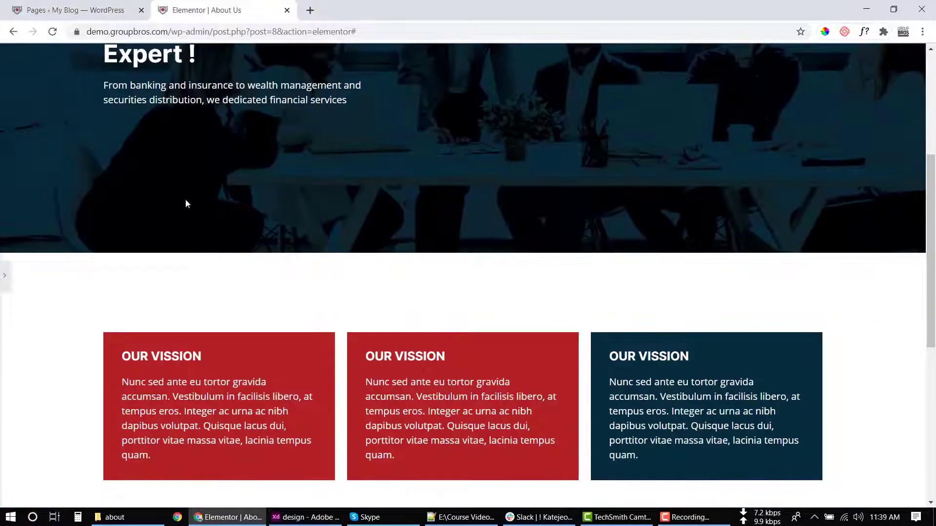
# - Insert the saved Get Free quote template below the vision boxes, accepting its document settings
pyautogui.click(2, 293)
pyautogui.scroll(-5, 610, 281)
pyautogui.click(561, 349)
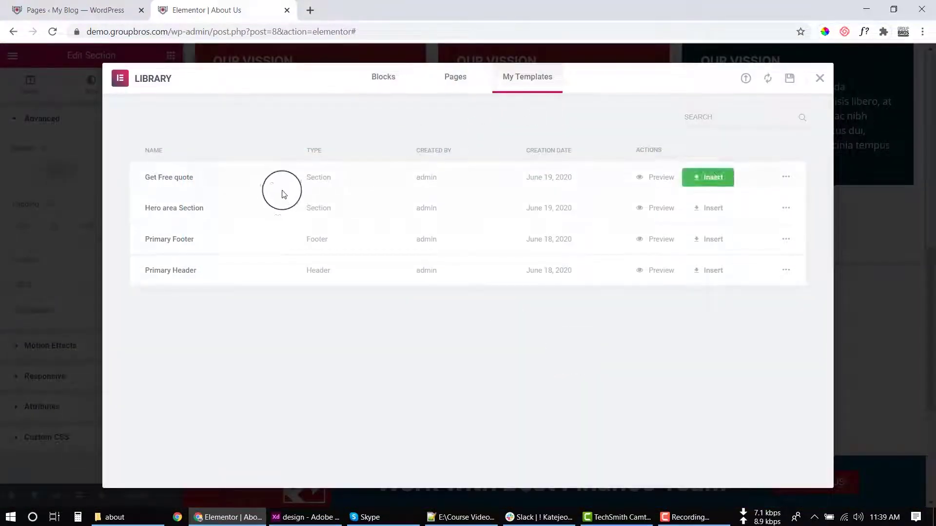
pyautogui.click(730, 187)
pyautogui.click(508, 323)
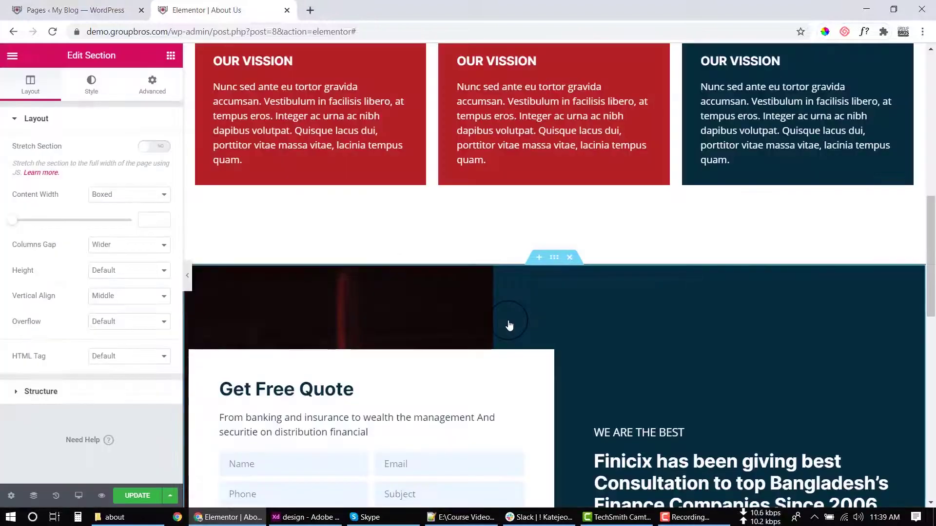
# - Check the inserted section against XD and inspect its structure in the Navigator
pyautogui.scroll(-5, 588, 357)
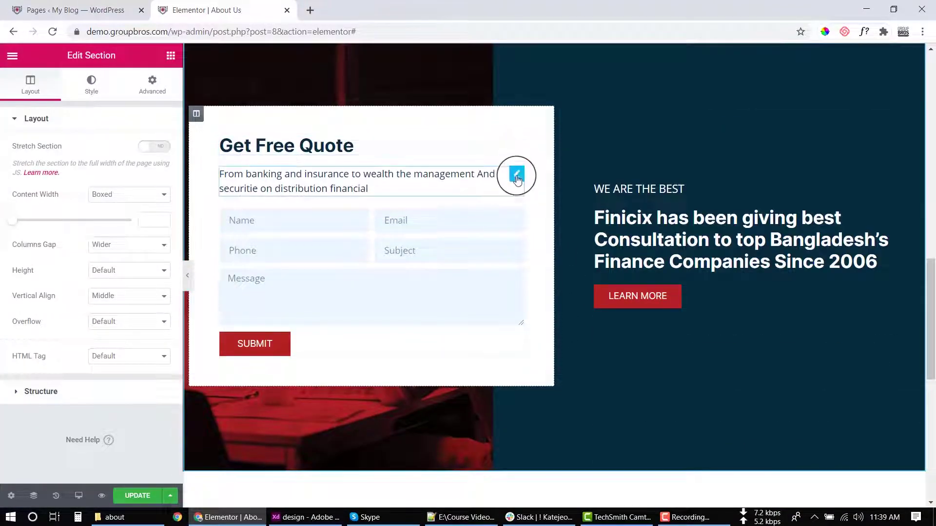
pyautogui.click(306, 518)
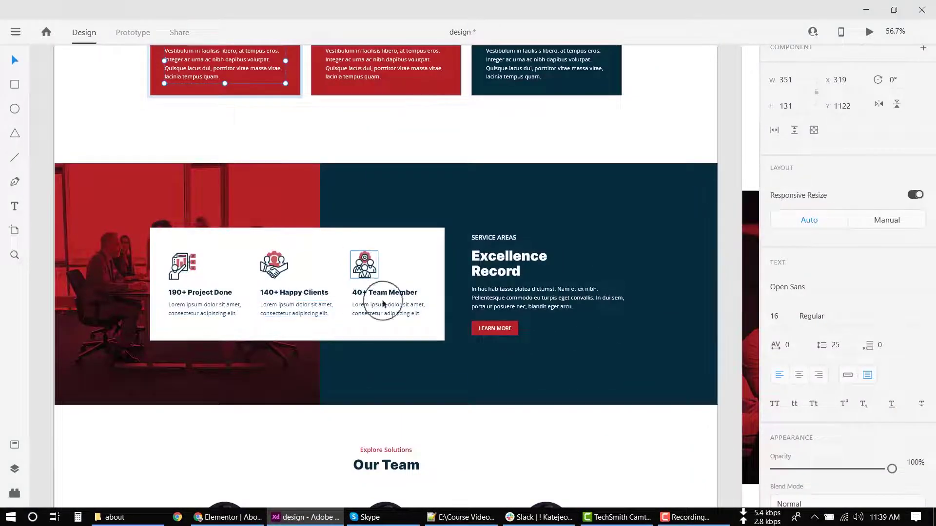
pyautogui.click(330, 519)
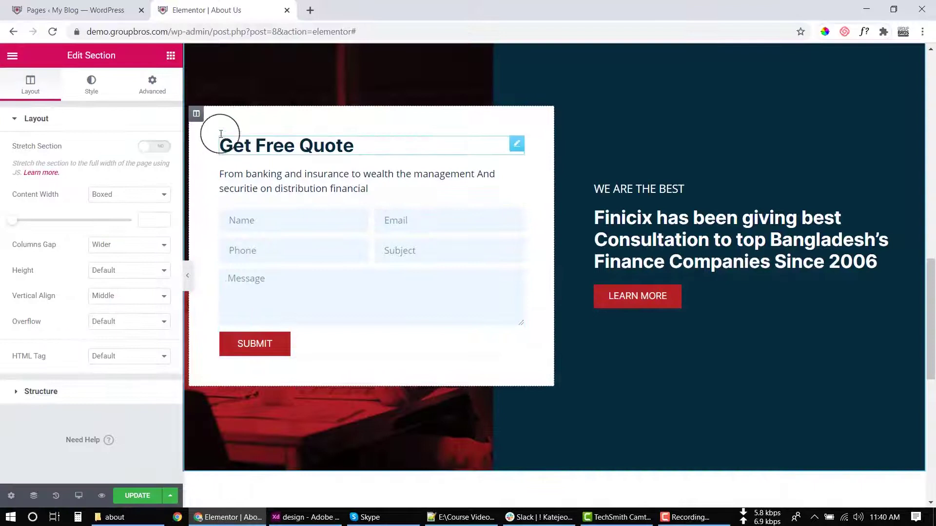
pyautogui.rightClick(515, 151)
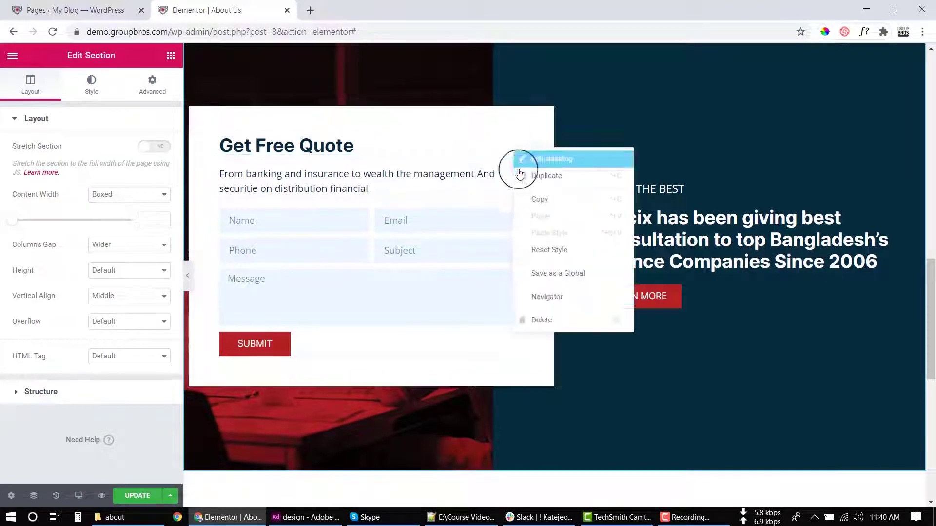
pyautogui.click(533, 295)
pyautogui.click(848, 102)
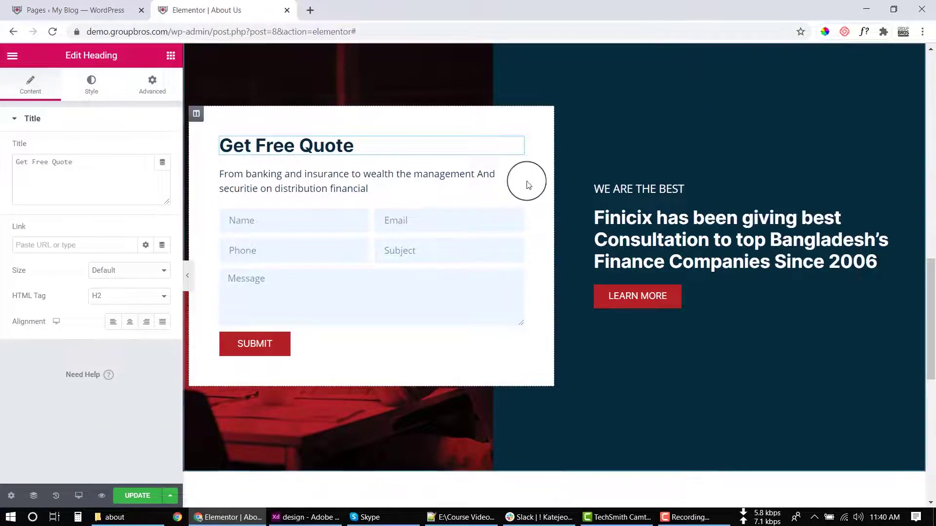
# - Delete the Get Free Quote heading, description and form, then widen the empty column
pyautogui.rightClick(518, 148)
pyautogui.click(539, 296)
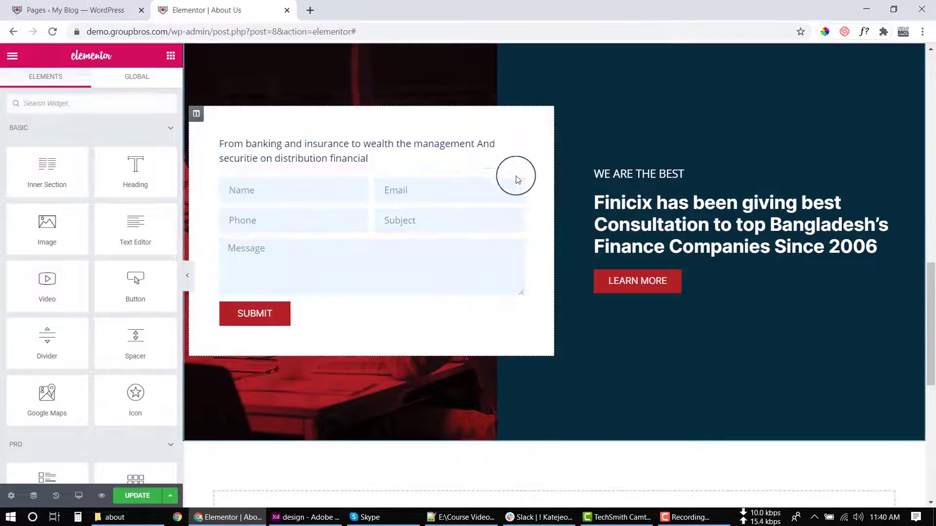
pyautogui.rightClick(516, 154)
pyautogui.click(531, 317)
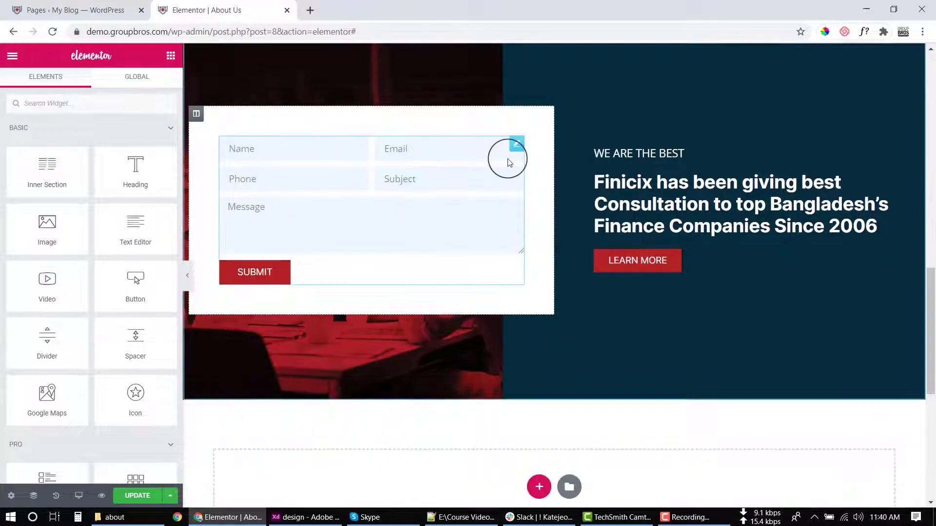
pyautogui.rightClick(518, 148)
pyautogui.click(535, 318)
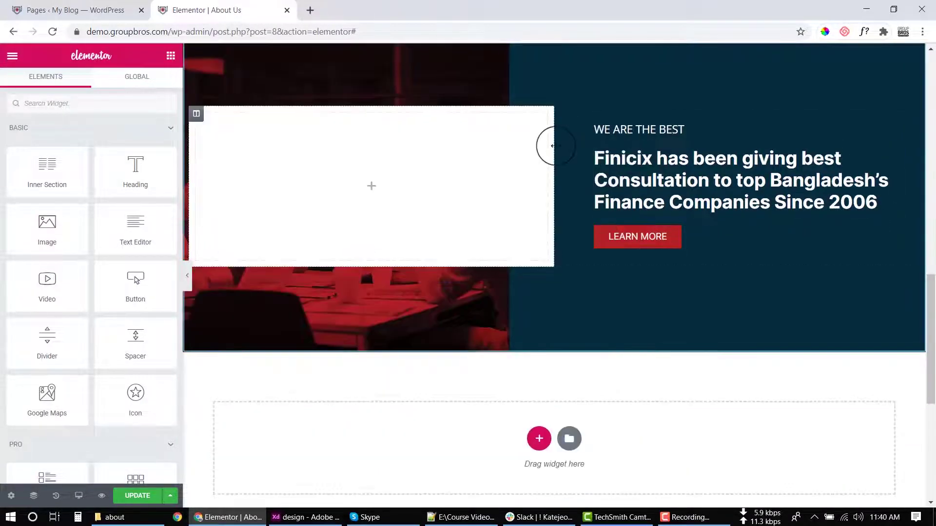
pyautogui.moveTo(593, 152); pyautogui.dragTo(623, 152)
pyautogui.click(306, 517)
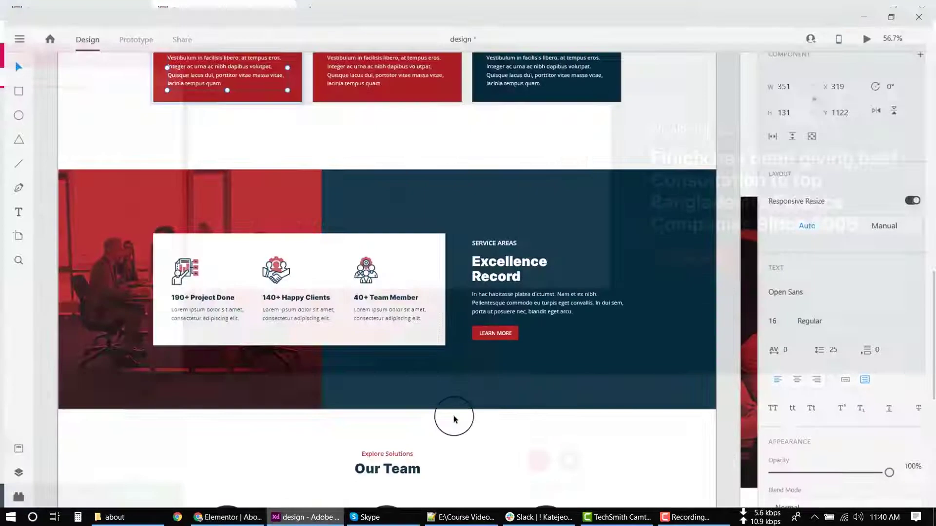
# - Replace the Finicix headline with 'Excellence Record' copied from the XD design
pyautogui.click(498, 259)
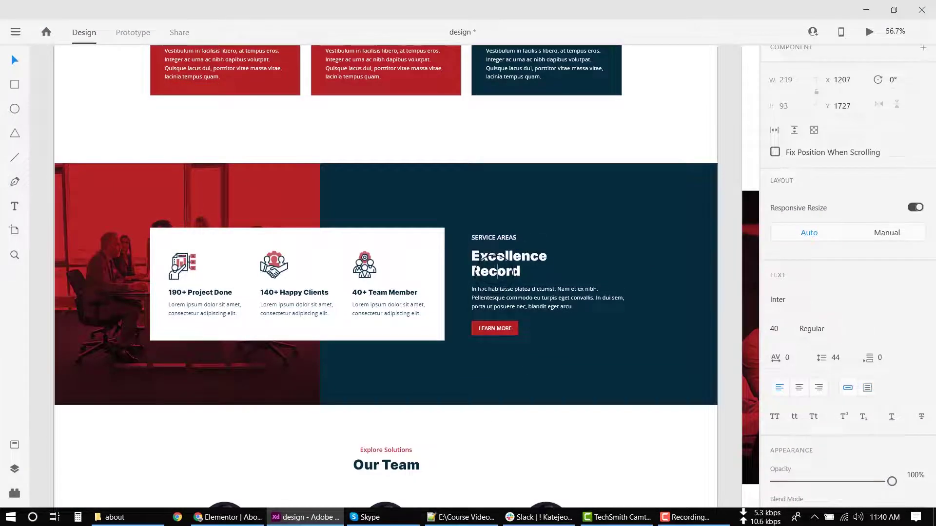
pyautogui.doubleClick(497, 257)
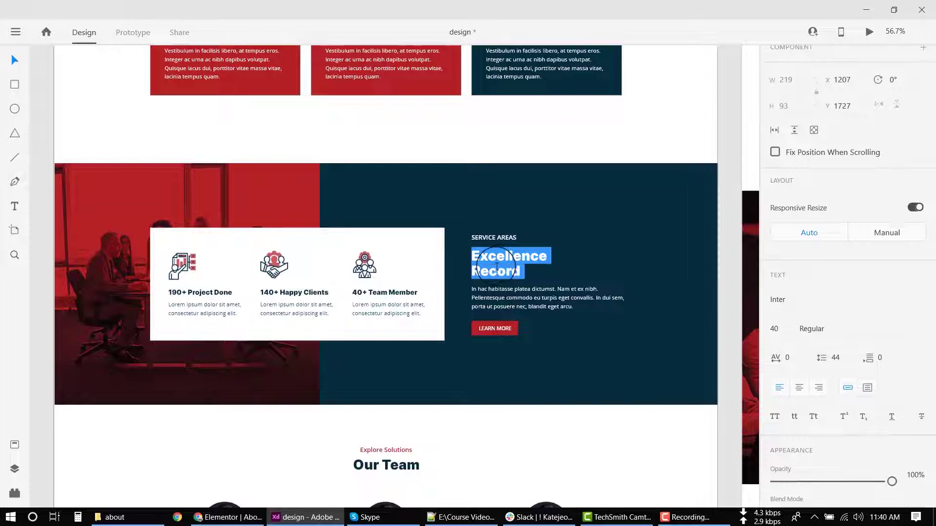
pyautogui.click(228, 517)
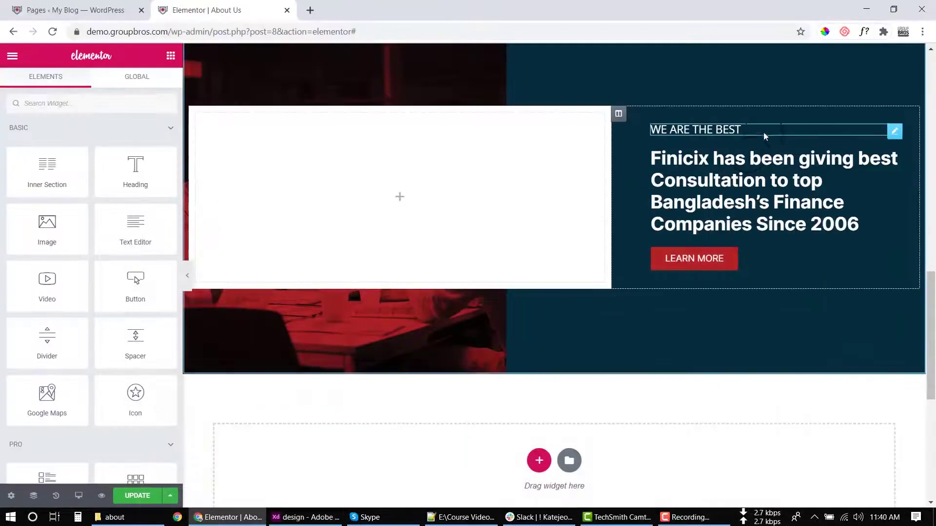
pyautogui.click(735, 191)
pyautogui.hotkey('ctrl', 'a')
pyautogui.write('Excellence Record')
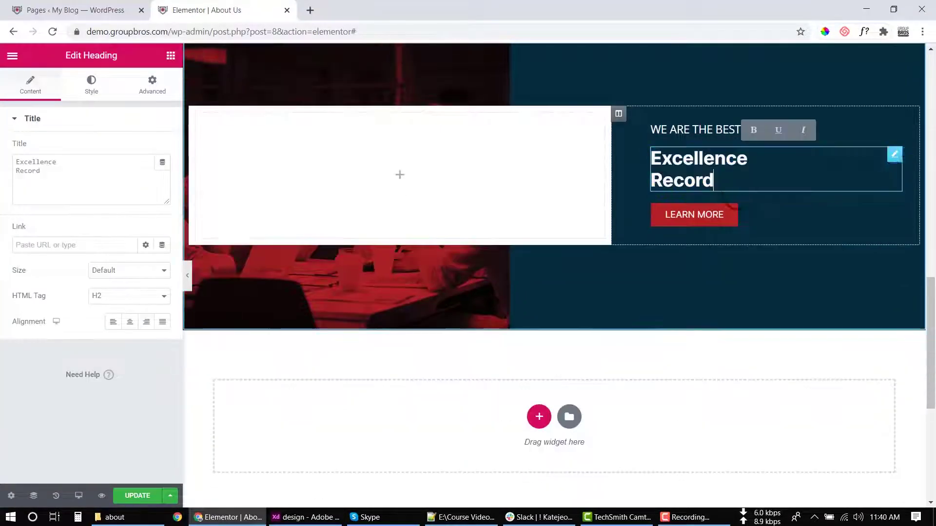
# - Replace WE ARE THE BEST with 'SERVICE AREAS' and copy the paragraph from XD
pyautogui.click(288, 517)
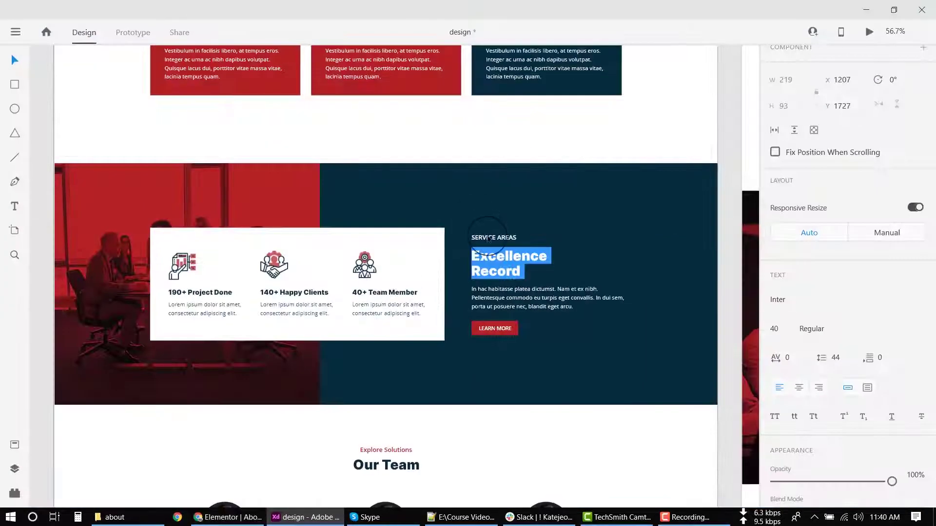
pyautogui.click(490, 239)
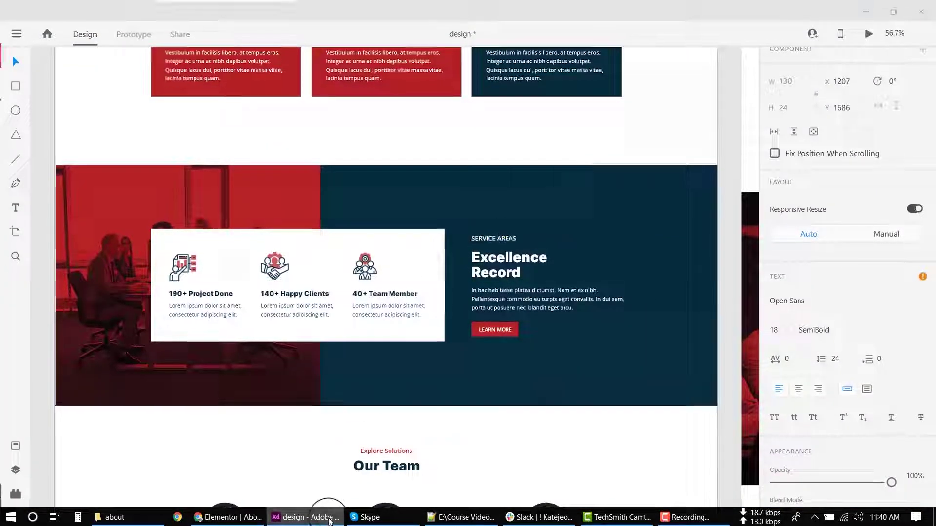
pyautogui.click(312, 517)
pyautogui.tripleClick(719, 130)
pyautogui.write('SERVICE AREAS')
pyautogui.click(312, 517)
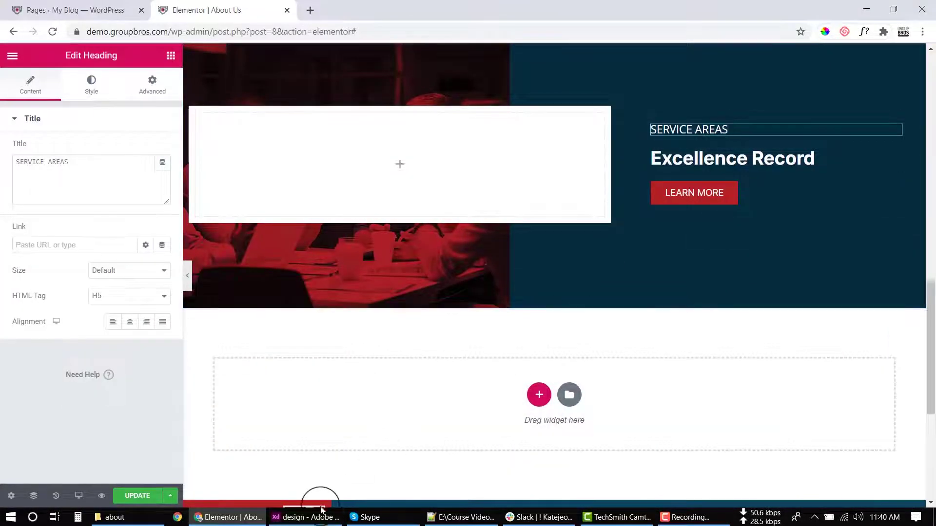
pyautogui.doubleClick(499, 294)
pyautogui.hotkey('ctrl', 'c')
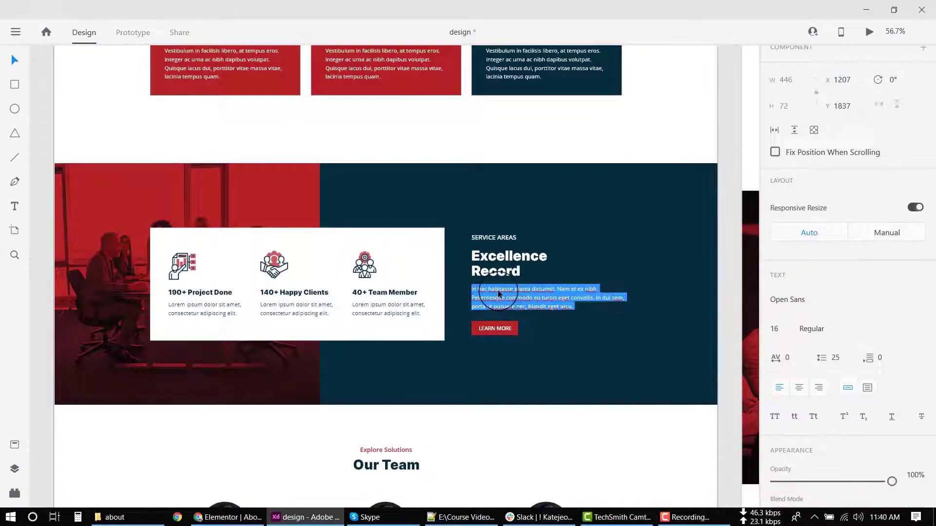
pyautogui.click(229, 517)
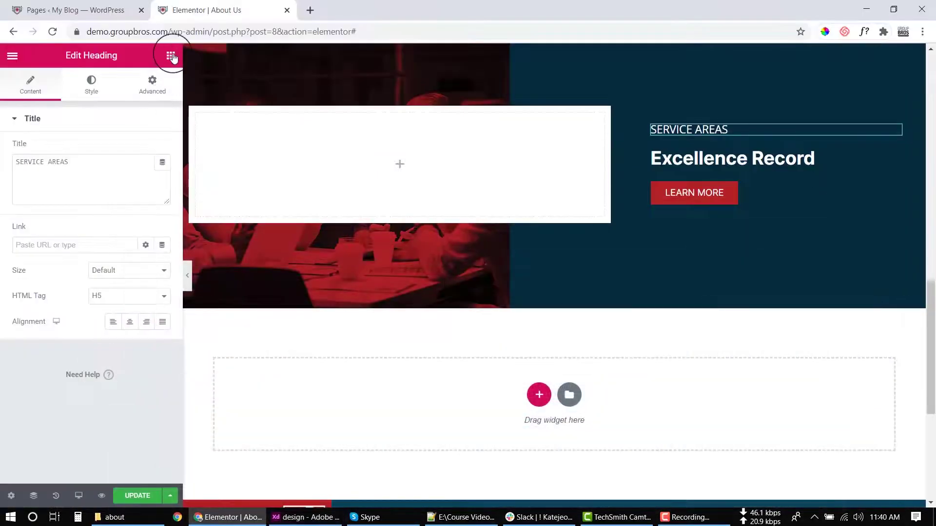
# - Add a text block with the pasted 'In hac habitasse platea dictumst…' passage as one paragraph
pyautogui.moveTo(136, 226); pyautogui.dragTo(736, 176)
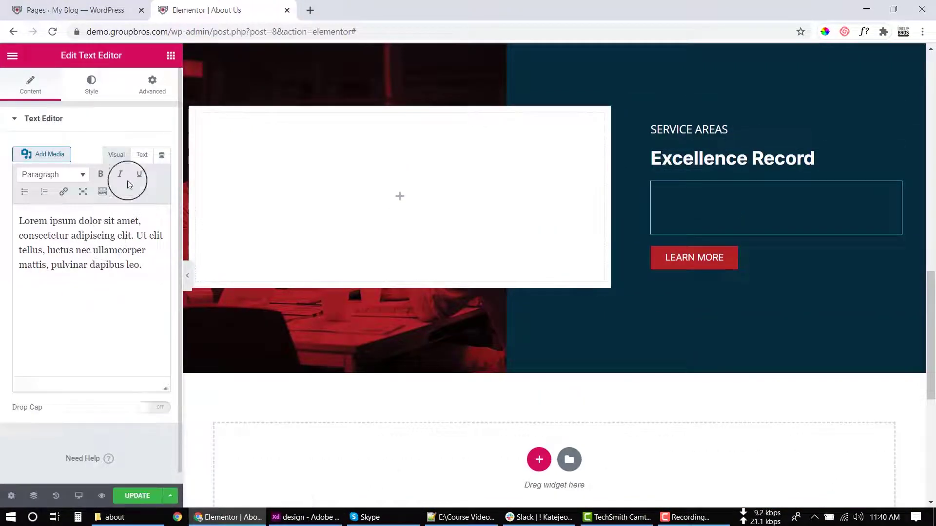
pyautogui.click(140, 156)
pyautogui.hotkey('ctrl', 'a')
pyautogui.hotkey('ctrl', 'v')
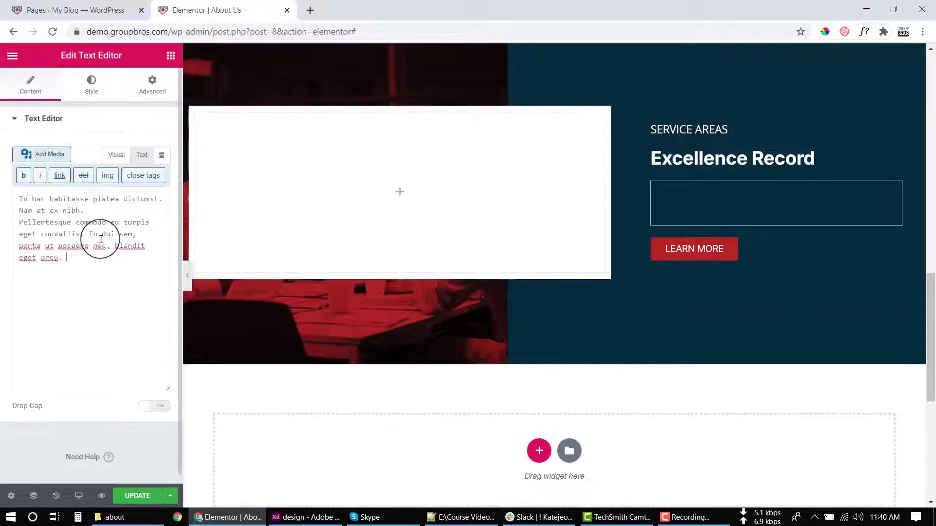
pyautogui.click(95, 204)
pyautogui.click(292, 517)
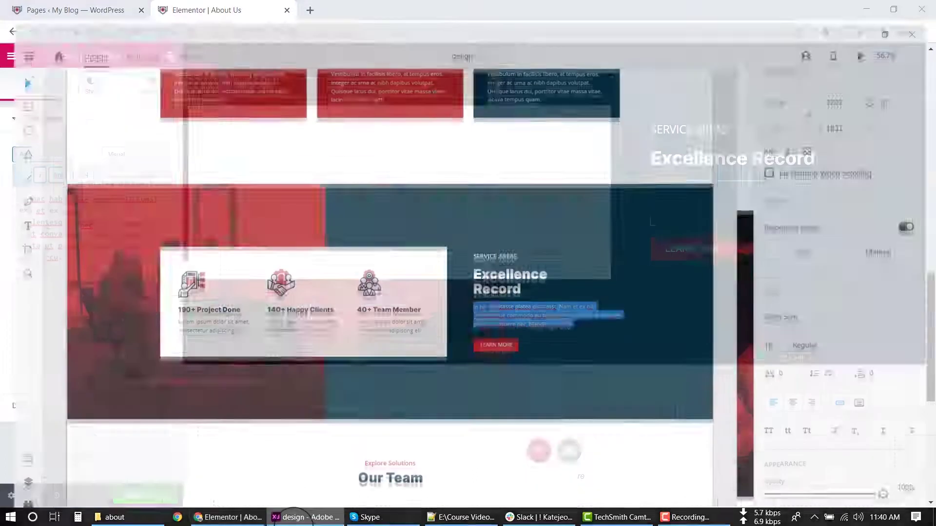
pyautogui.hotkey('alt', 'Tab')
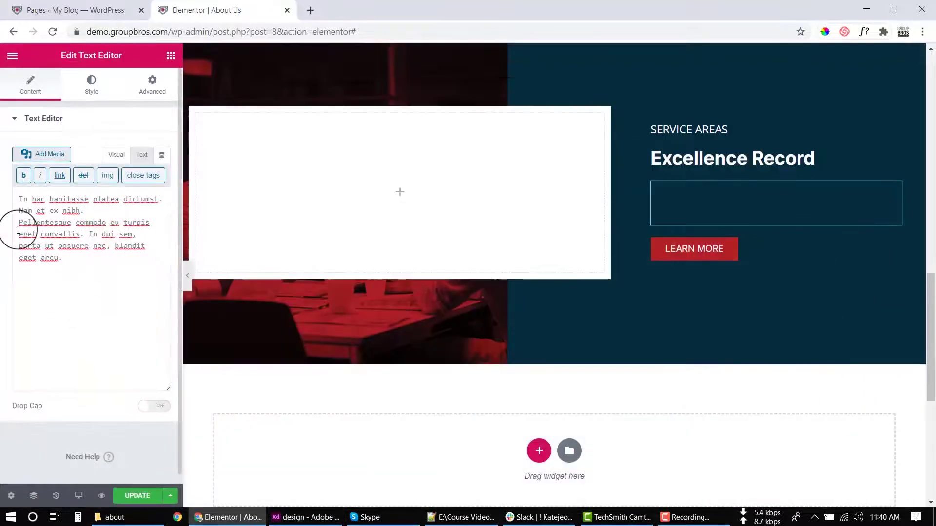
pyautogui.press('BackSpace')
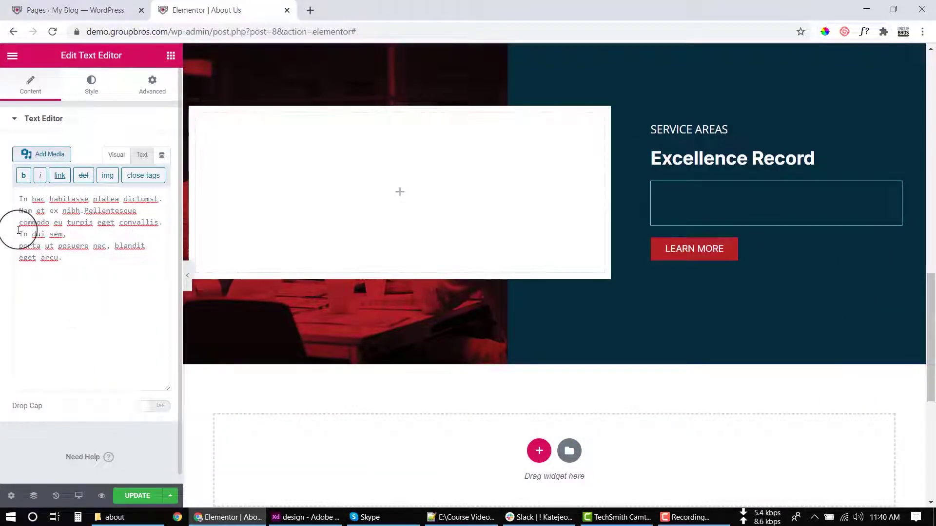
# - Set the paragraph text colour to white and check it against the XD design
pyautogui.click(90, 83)
pyautogui.click(144, 184)
pyautogui.click(96, 247)
pyautogui.click(42, 374)
pyautogui.click(288, 519)
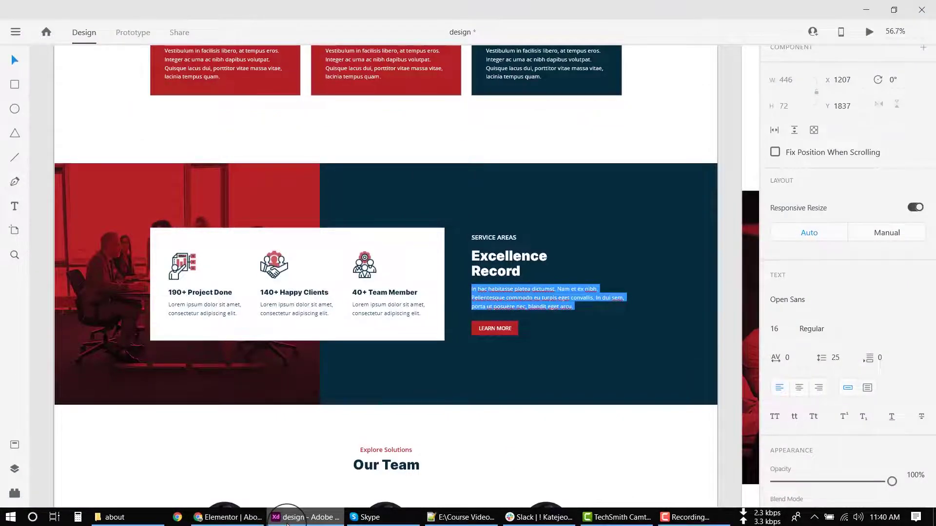
pyautogui.click(288, 521)
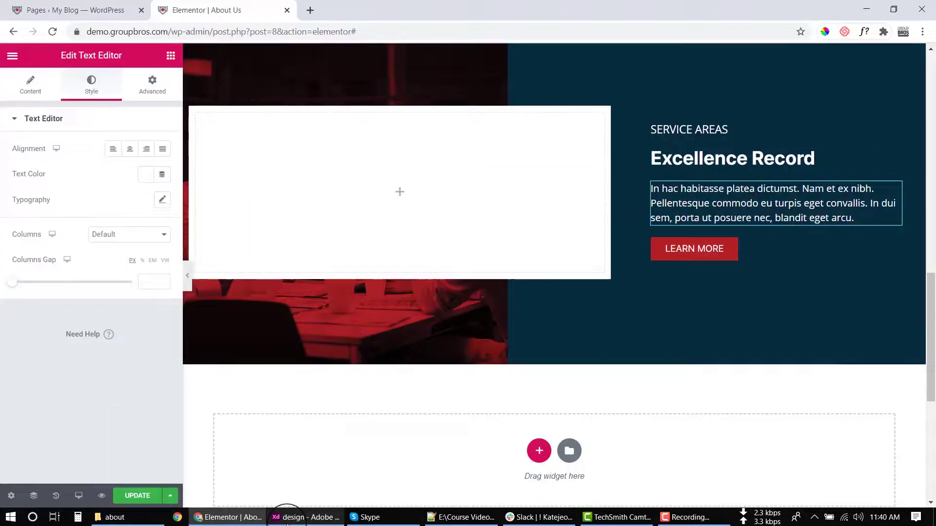
pyautogui.click(399, 192)
# - Place a two-column inner section inside the white box column
pyautogui.moveTo(69, 153); pyautogui.dragTo(382, 176)
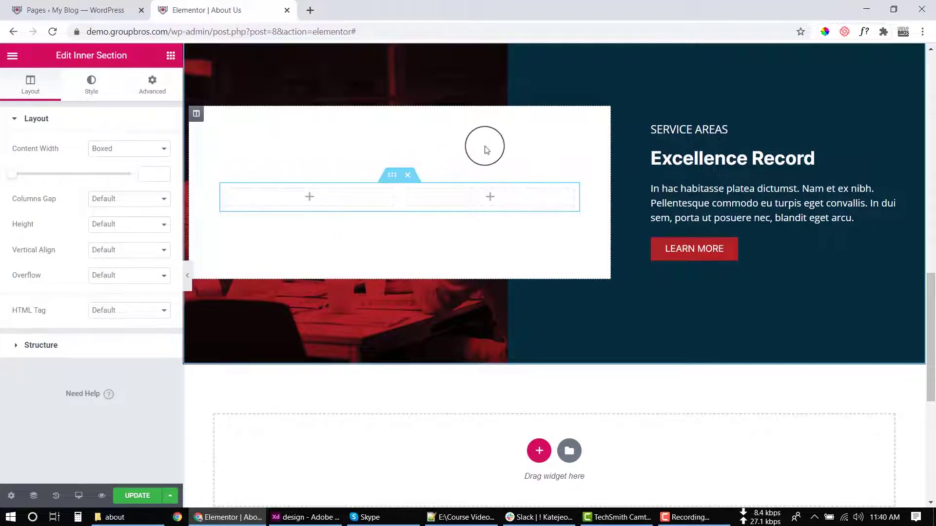
pyautogui.click(197, 117)
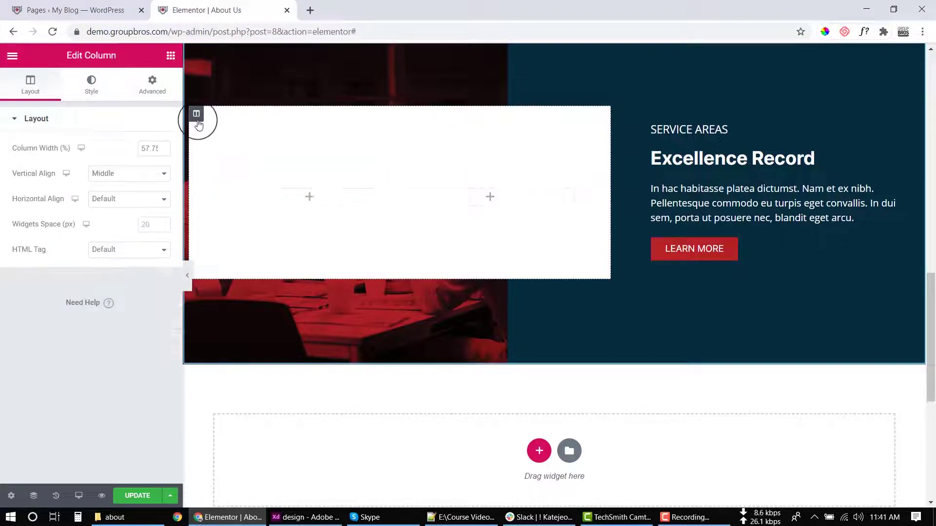
pyautogui.click(152, 84)
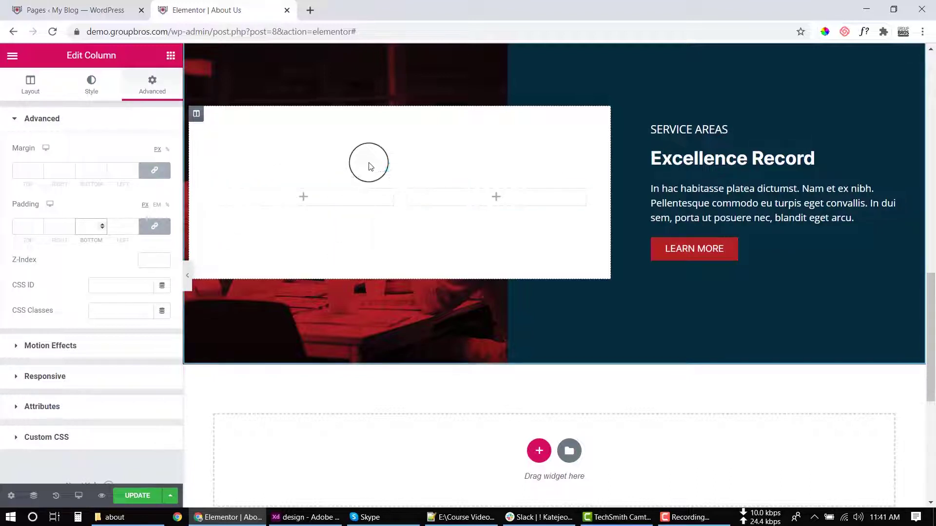
pyautogui.scroll(1, 554, 127)
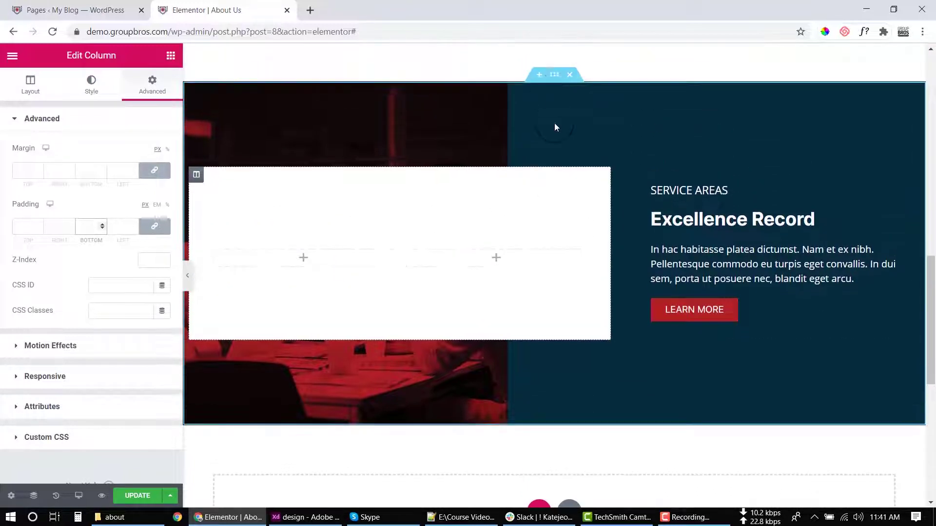
# - Set the service section's vertical alignment back to Default
pyautogui.click(552, 82)
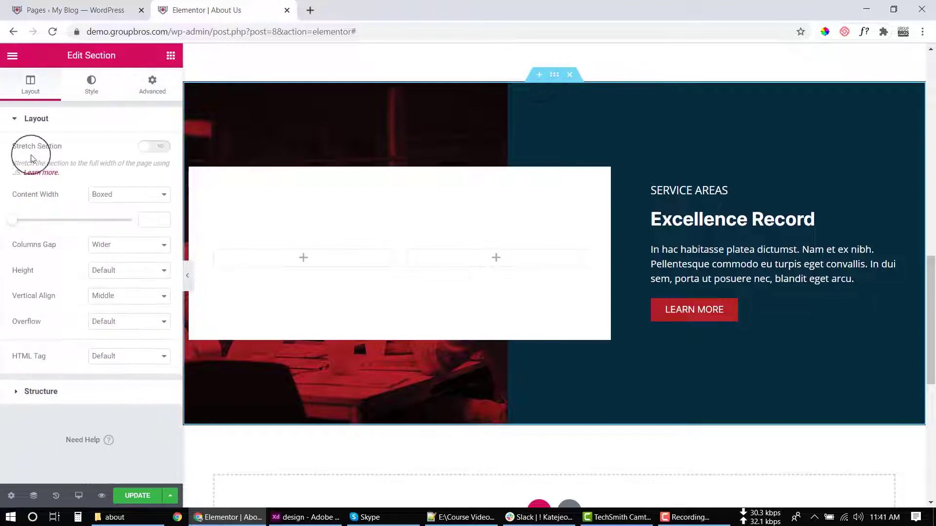
pyautogui.click(122, 306)
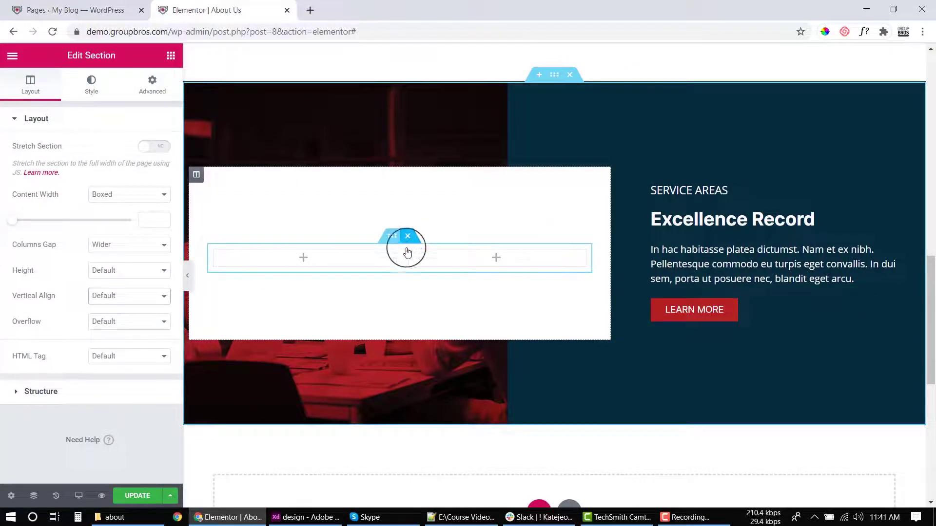
pyautogui.click(315, 520)
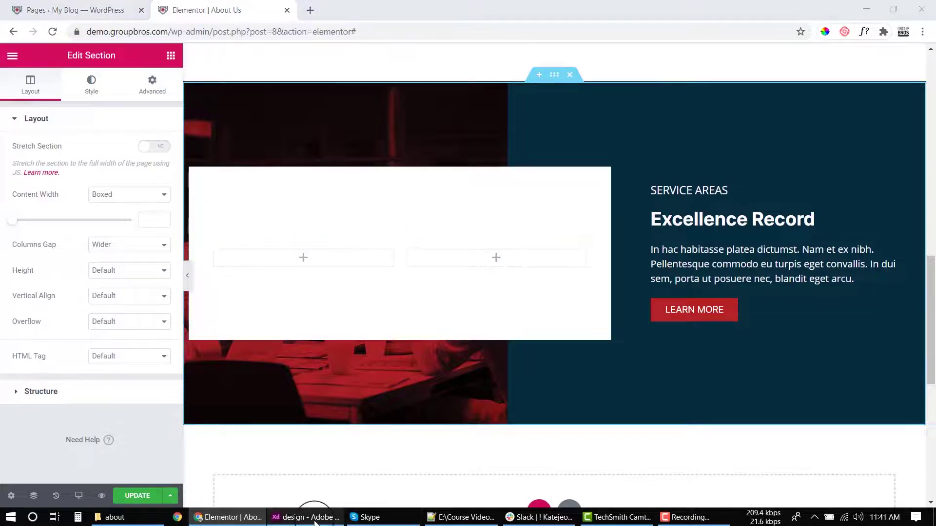
pyautogui.click(182, 290)
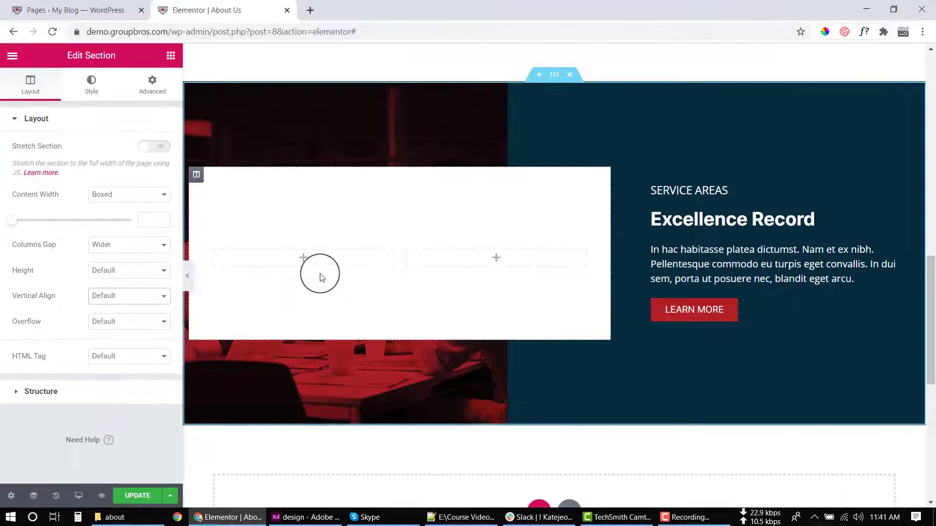
pyautogui.rightClick(220, 257)
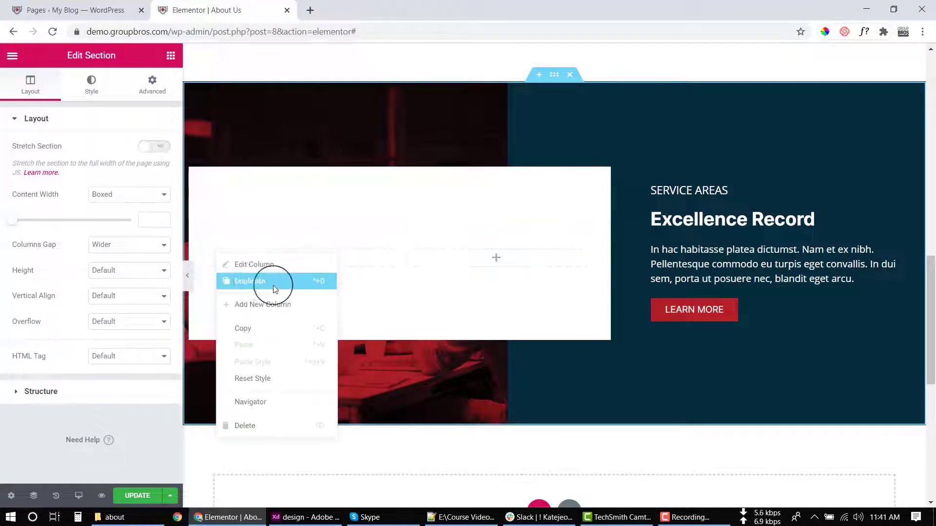
# - Duplicate the inner column to make three columns and widen the white box
pyautogui.click(260, 286)
pyautogui.moveTo(616, 225); pyautogui.dragTo(645, 222)
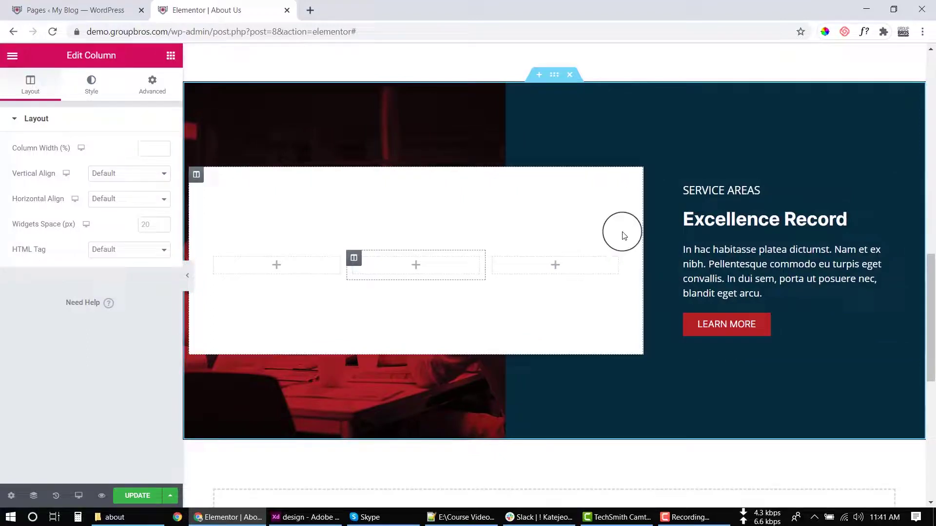
pyautogui.click(277, 265)
# - Place the Project-done icon image in the first column
pyautogui.moveTo(40, 216); pyautogui.dragTo(280, 268)
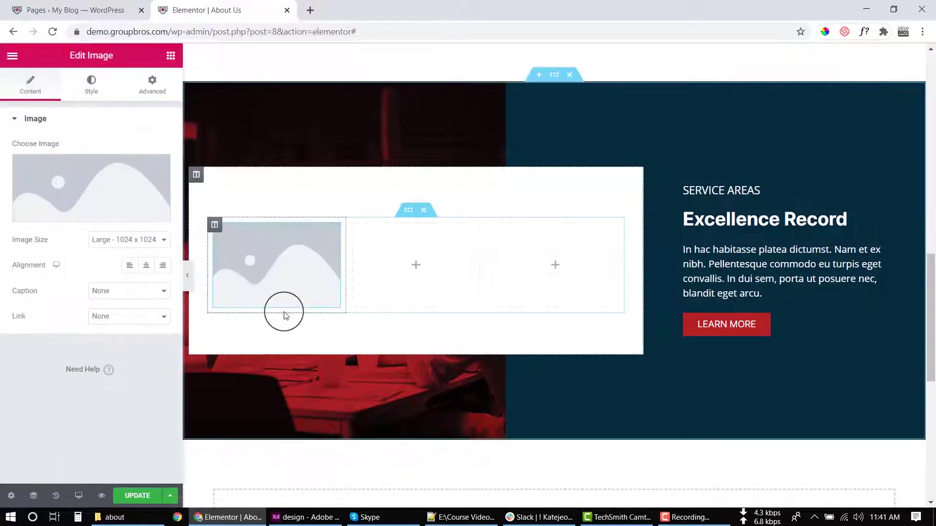
pyautogui.click(115, 195)
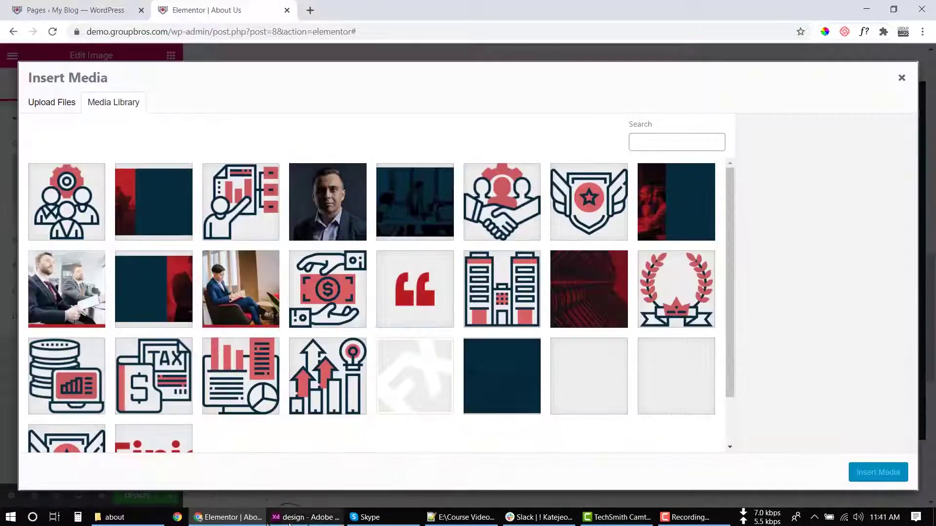
pyautogui.click(240, 202)
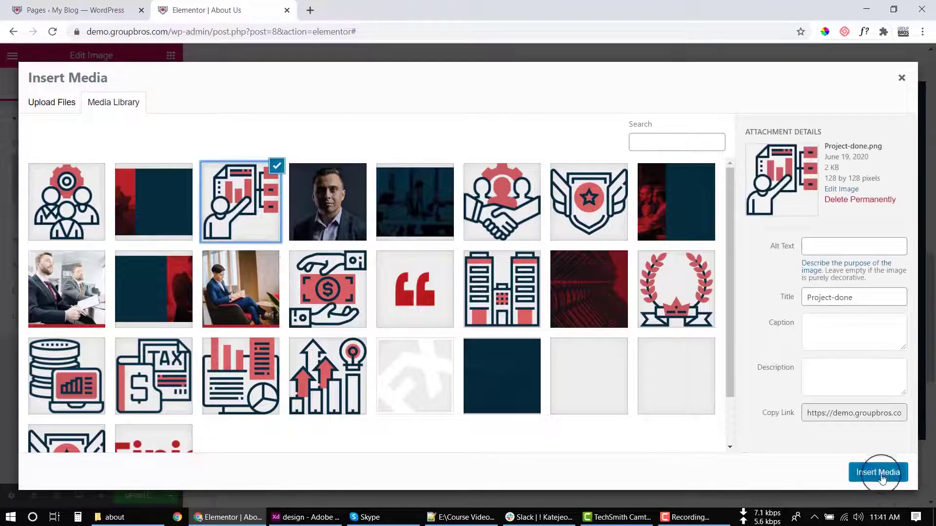
pyautogui.click(878, 473)
pyautogui.click(294, 320)
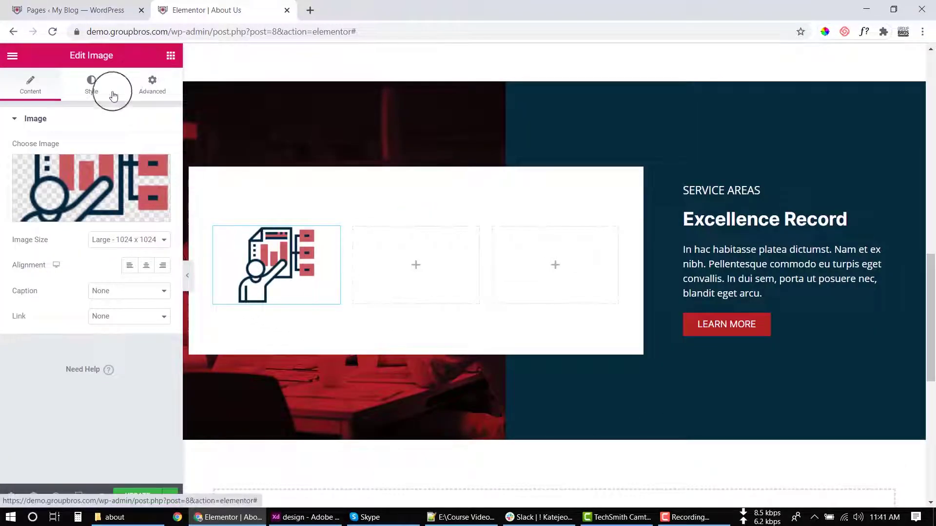
pyautogui.click(90, 95)
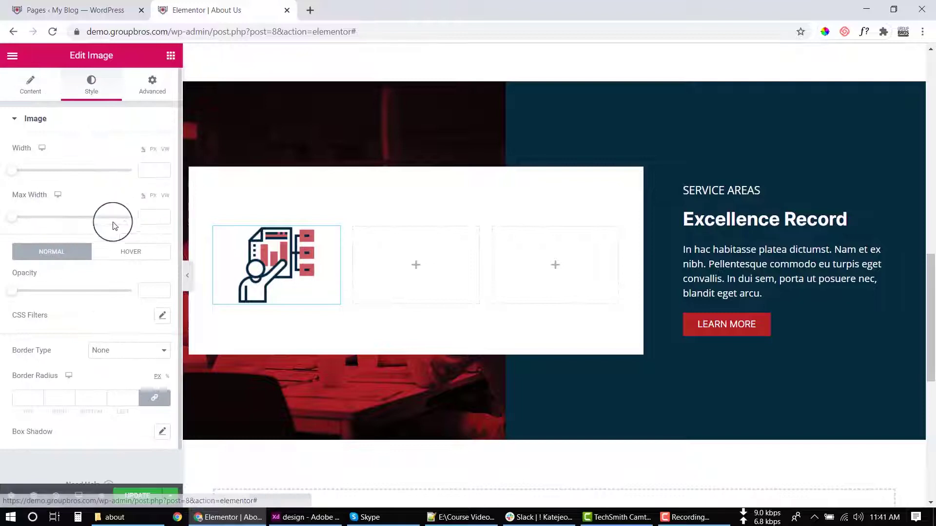
# - Add a heading below the icon and copy '190+ Project Done' from XD
pyautogui.click(171, 55)
pyautogui.moveTo(53, 241); pyautogui.dragTo(293, 285)
pyautogui.hotkey('ctrl', 'a')
pyautogui.click(306, 517)
pyautogui.doubleClick(205, 293)
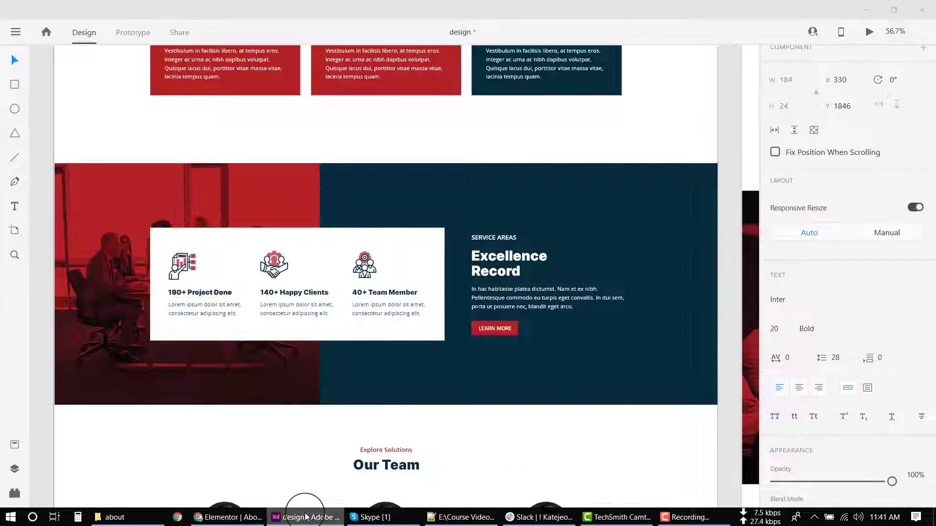
# - Set the heading title to '190+ Project Done' and copy its description from XD
pyautogui.click(246, 516)
pyautogui.write('190+ Project Done')
pyautogui.click(305, 517)
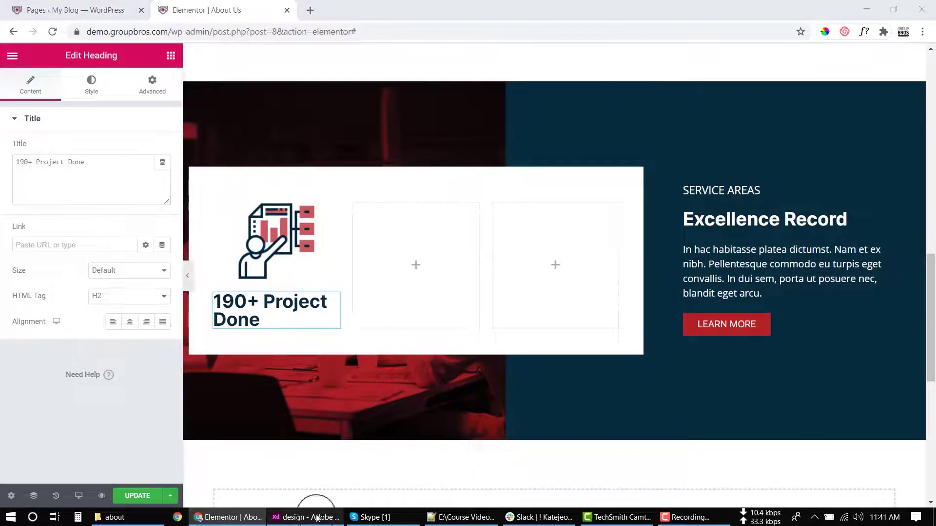
pyautogui.doubleClick(204, 313)
pyautogui.hotkey('ctrl', 'c')
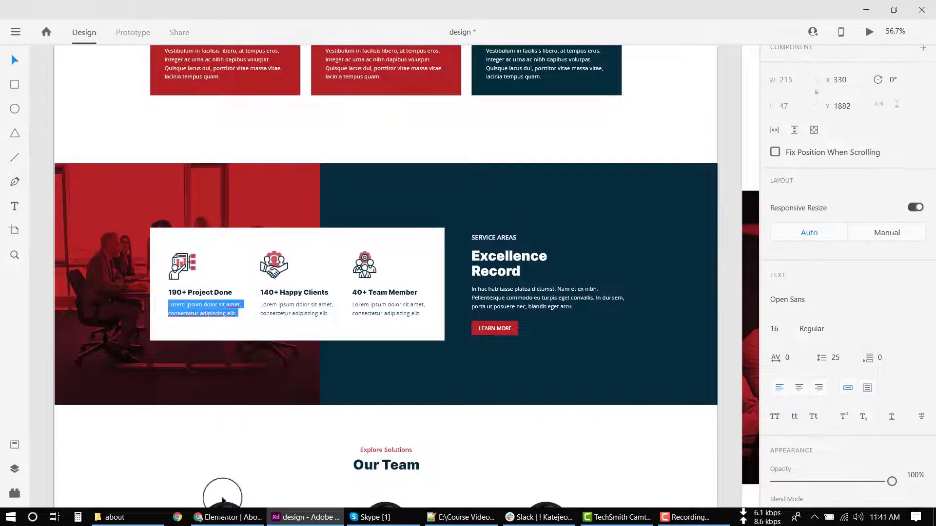
pyautogui.click(229, 517)
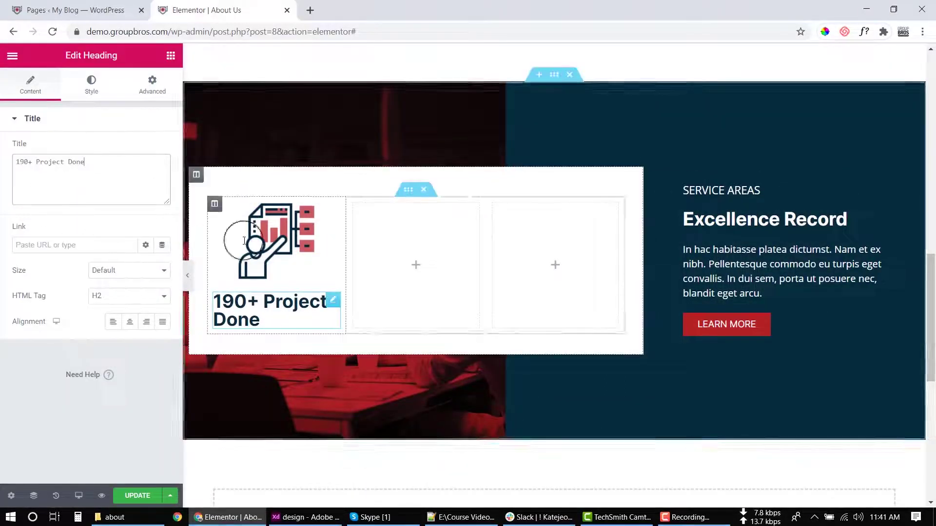
# - Add a text block below reading 'Lorem ipsum dolor sit amet, consectetur adipiscing elit.'
pyautogui.click(171, 55)
pyautogui.moveTo(132, 225); pyautogui.dragTo(201, 326)
pyautogui.click(58, 249)
pyautogui.hotkey('ctrl', 'a')
pyautogui.hotkey('ctrl', 'v')
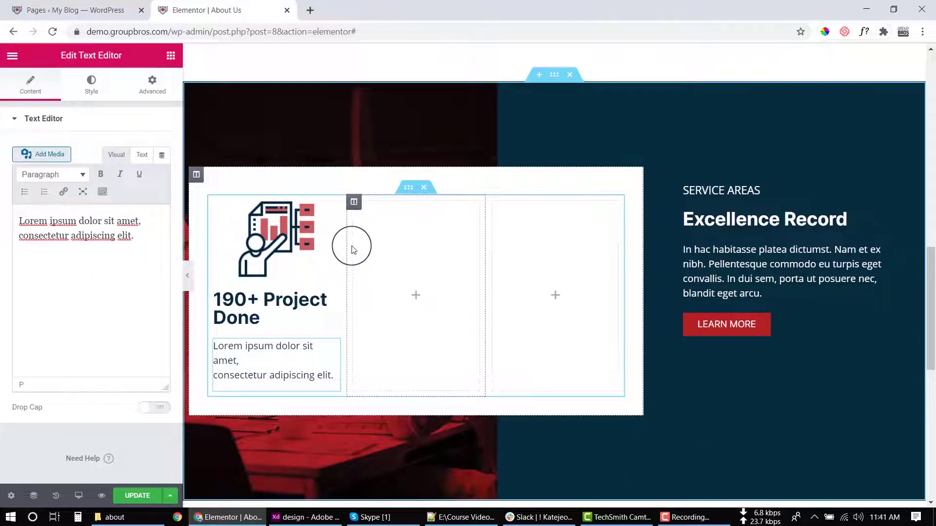
# - Set the Project-done icon width to 25 and align it left
pyautogui.click(295, 519)
pyautogui.click(295, 521)
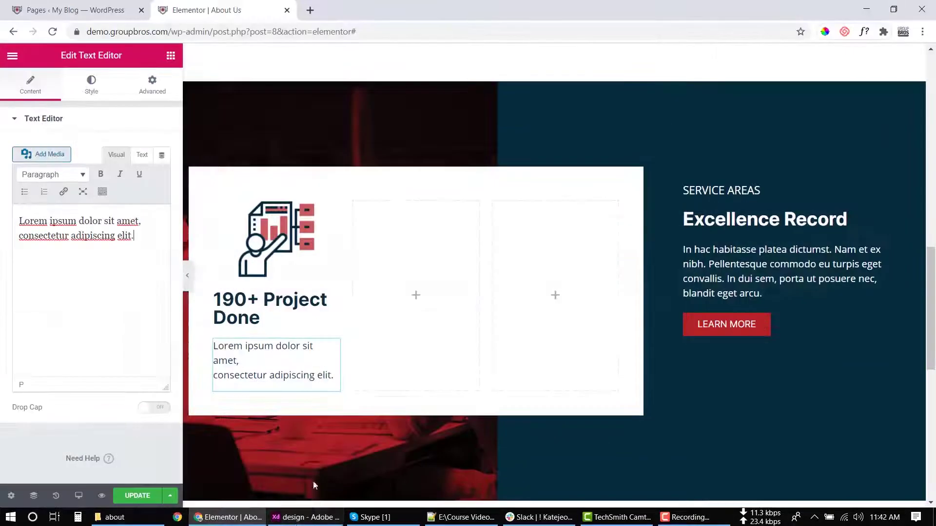
pyautogui.click(276, 239)
pyautogui.moveTo(57, 163); pyautogui.dragTo(39, 176)
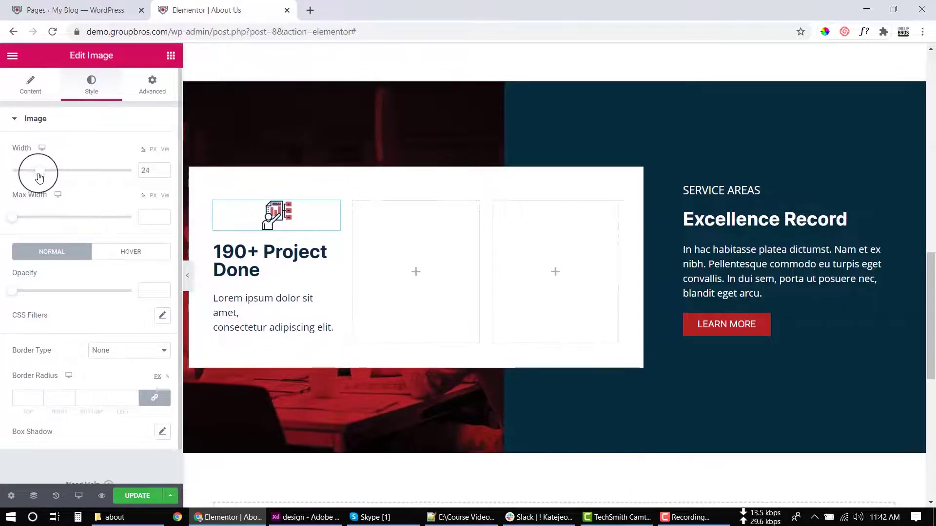
pyautogui.click(163, 169)
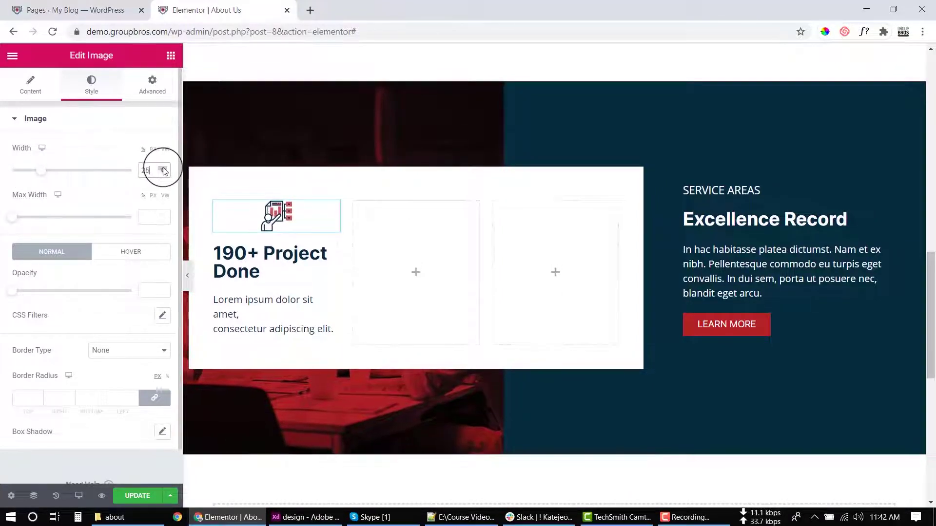
pyautogui.click(43, 100)
pyautogui.click(129, 267)
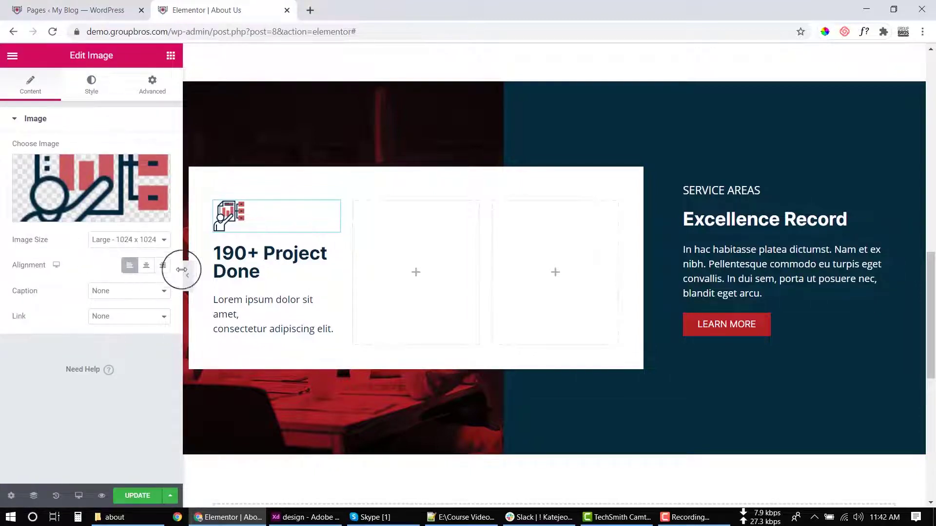
# - Make the 190+ Project Done heading an H4
pyautogui.click(276, 263)
pyautogui.click(130, 296)
pyautogui.click(136, 336)
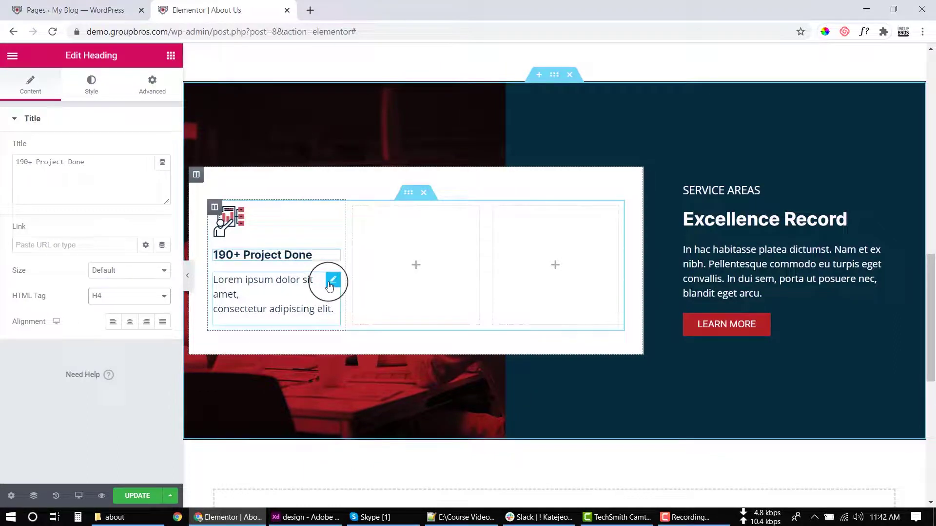
# - Remove the line break after 'amet,' so the description runs as one paragraph
pyautogui.click(331, 282)
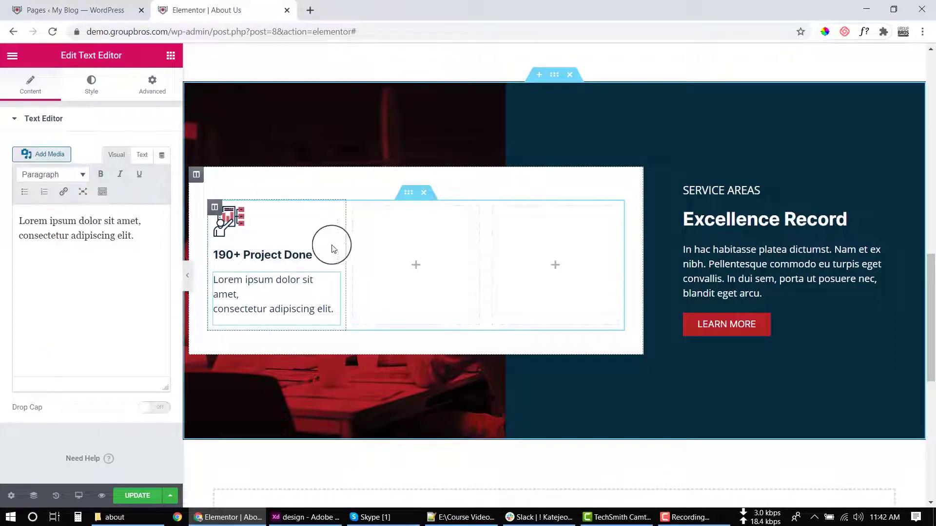
pyautogui.click(197, 176)
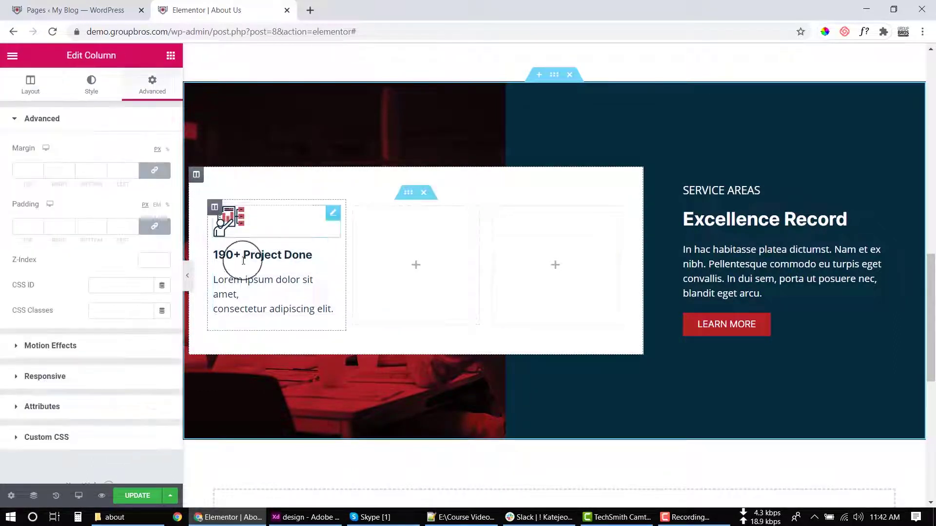
pyautogui.tripleClick(263, 285)
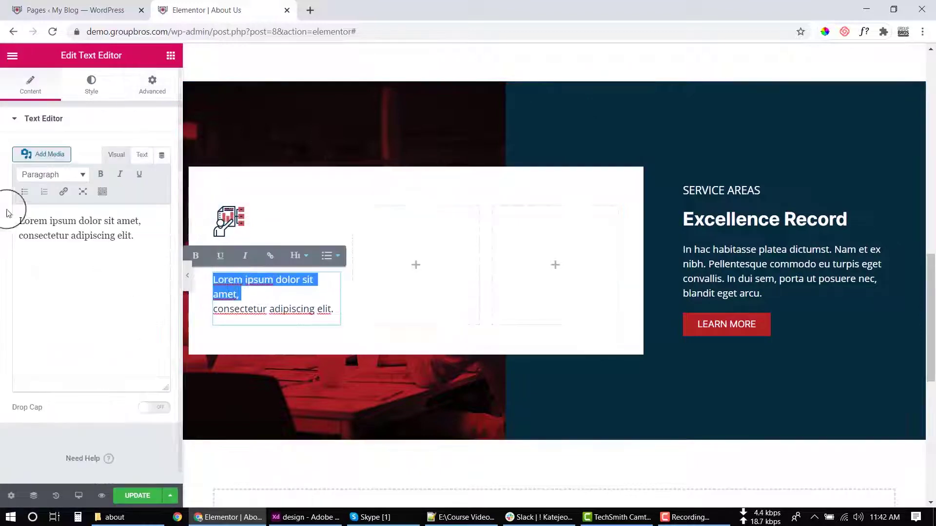
pyautogui.click(142, 155)
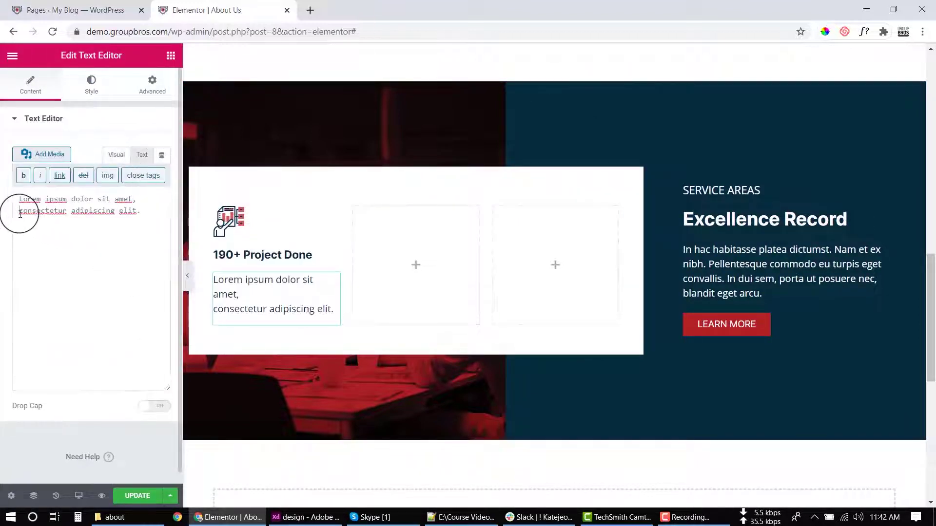
pyautogui.press('BackSpace')
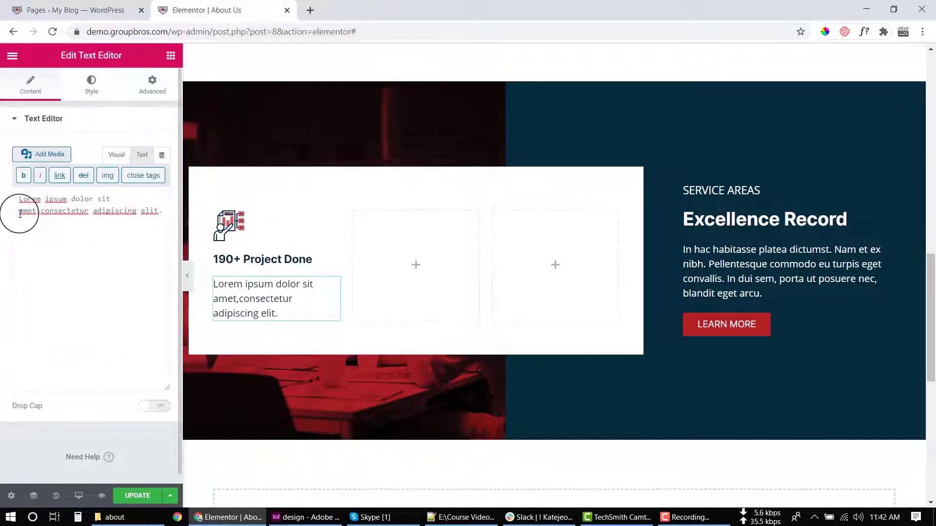
# - Preview the card without the editing panel, then switch to the XD design
pyautogui.click(187, 276)
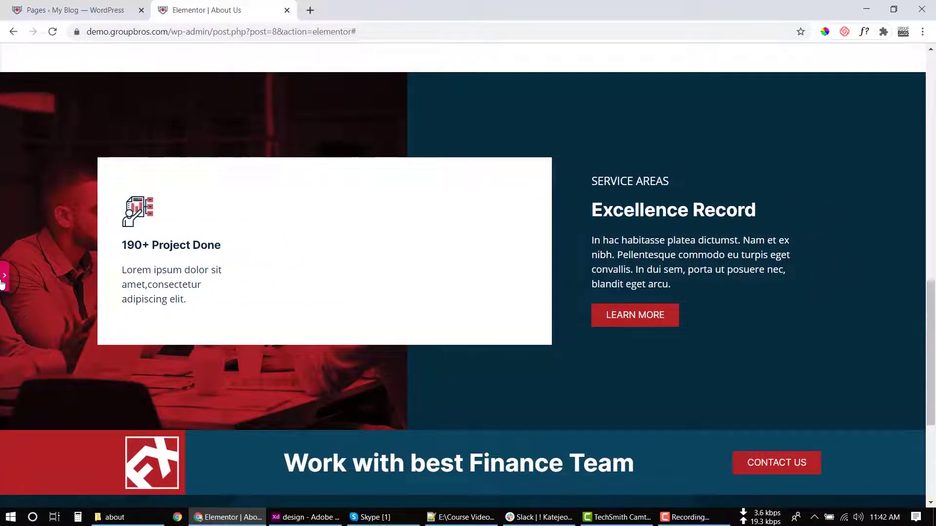
pyautogui.click(4, 277)
pyautogui.hotkey('alt', 'Tab')
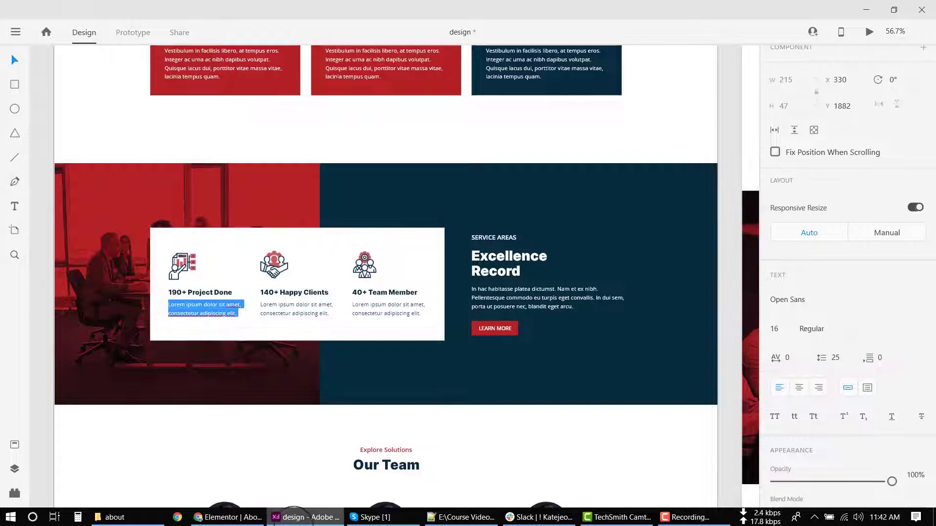
# - Zoom in on the three-column card design in Adobe XD
pyautogui.moveTo(190, 266); pyautogui.dragTo(152, 282)
pyautogui.press('Escape')
pyautogui.scroll(4, 192, 312)
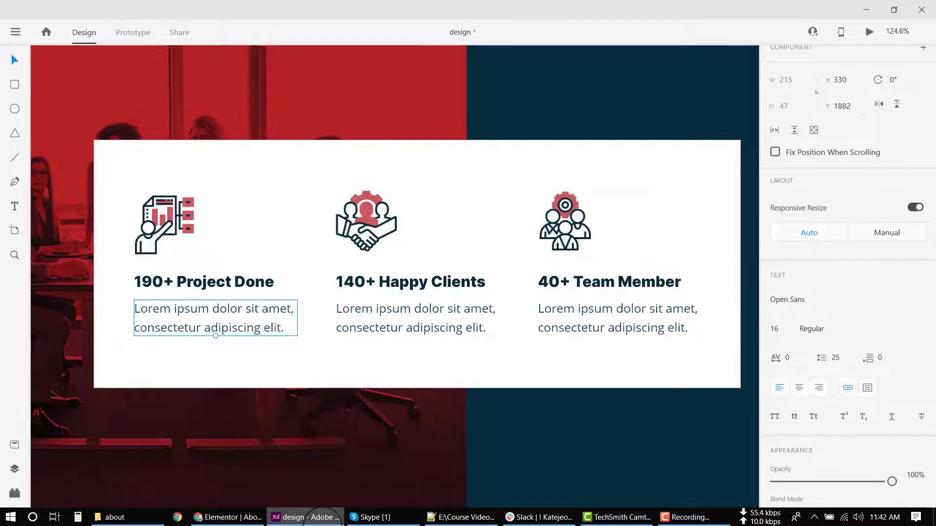
# - Widen the white card's column to about 66% and preview the page
pyautogui.click(322, 517)
pyautogui.moveTo(645, 245); pyautogui.dragTo(674, 244)
pyautogui.click(417, 291)
pyautogui.click(188, 277)
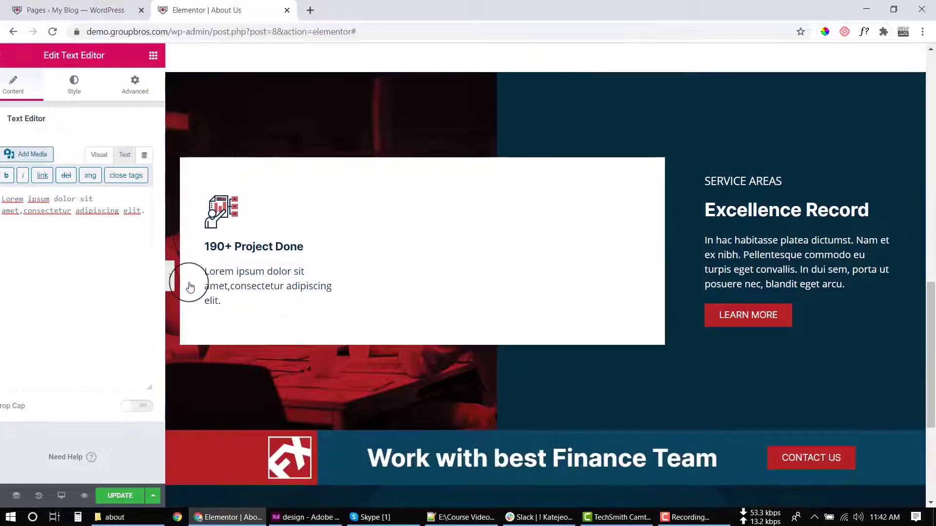
# - Widen the card column to 68.8% and trim ' elit' so the description ends at adipiscing
pyautogui.click(5, 276)
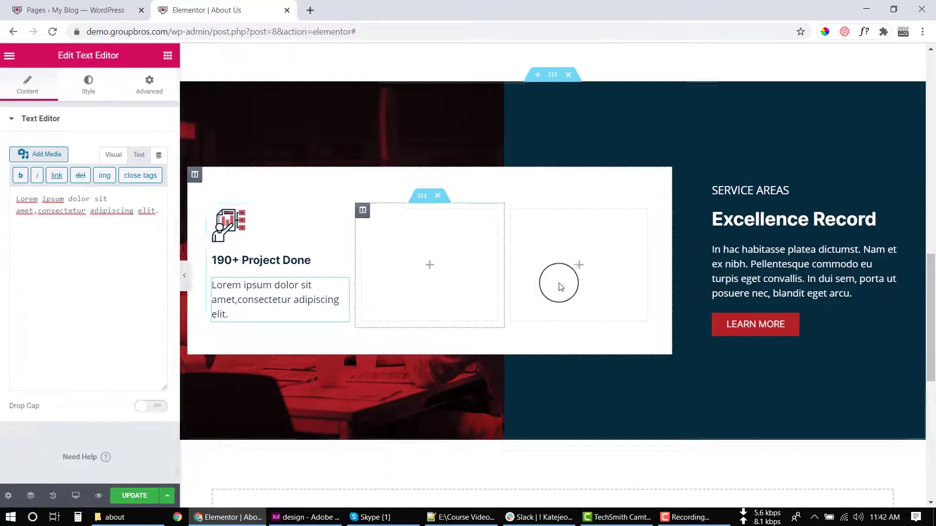
pyautogui.moveTo(673, 247); pyautogui.dragTo(661, 276)
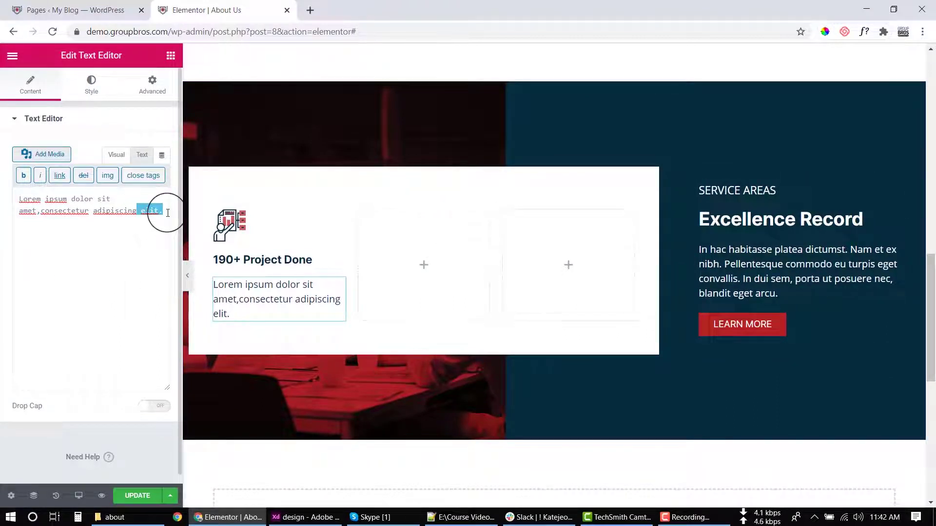
pyautogui.press('BackSpace')
pyautogui.click(187, 274)
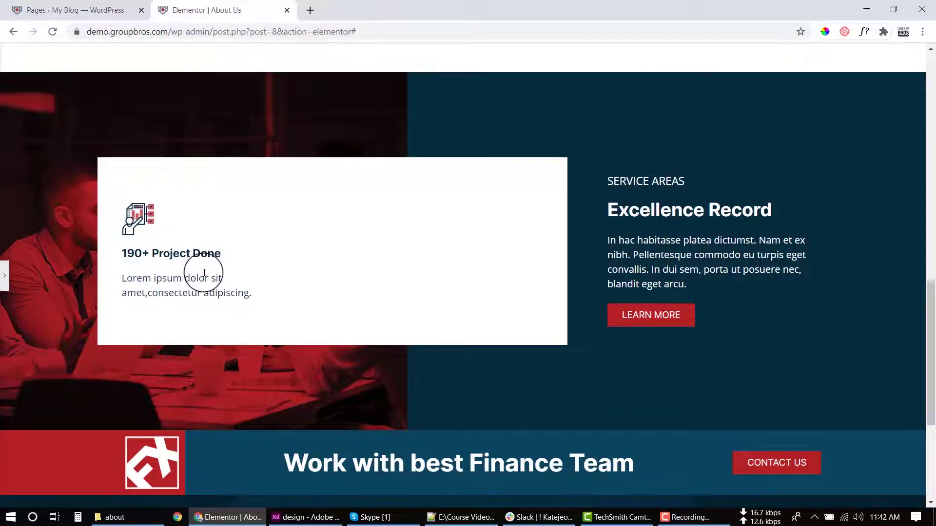
pyautogui.click(4, 276)
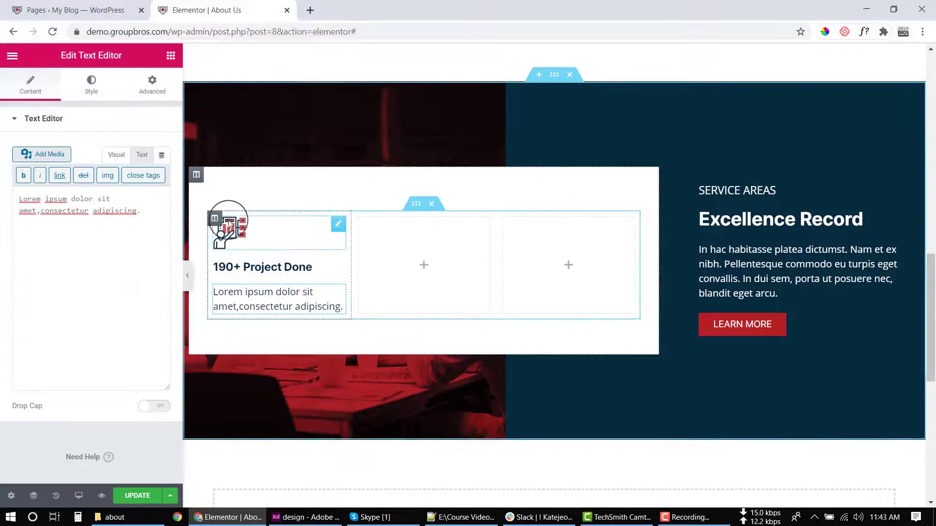
# - Duplicate the Project Done column twice and delete the two leftover empty columns
pyautogui.rightClick(214, 219)
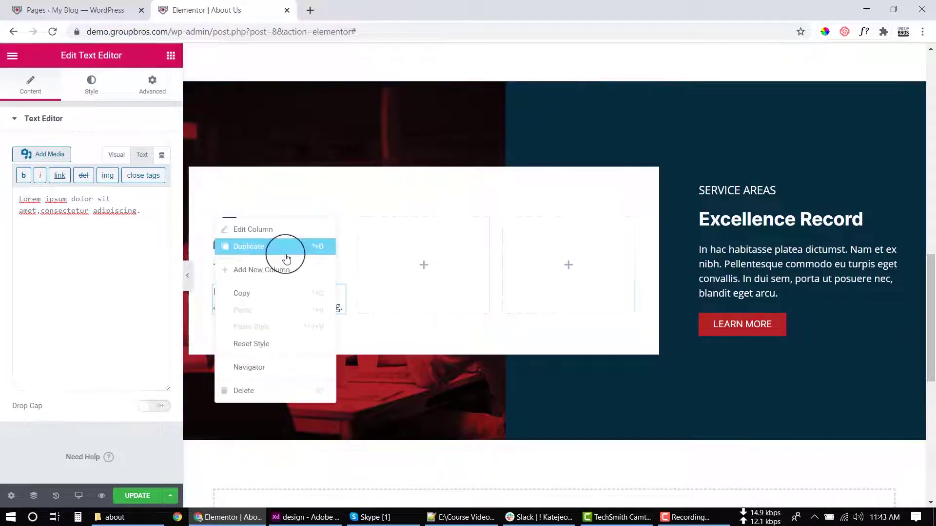
pyautogui.click(251, 244)
pyautogui.rightClick(318, 211)
pyautogui.click(341, 237)
pyautogui.rightClick(474, 206)
pyautogui.click(524, 378)
pyautogui.rightClick(540, 210)
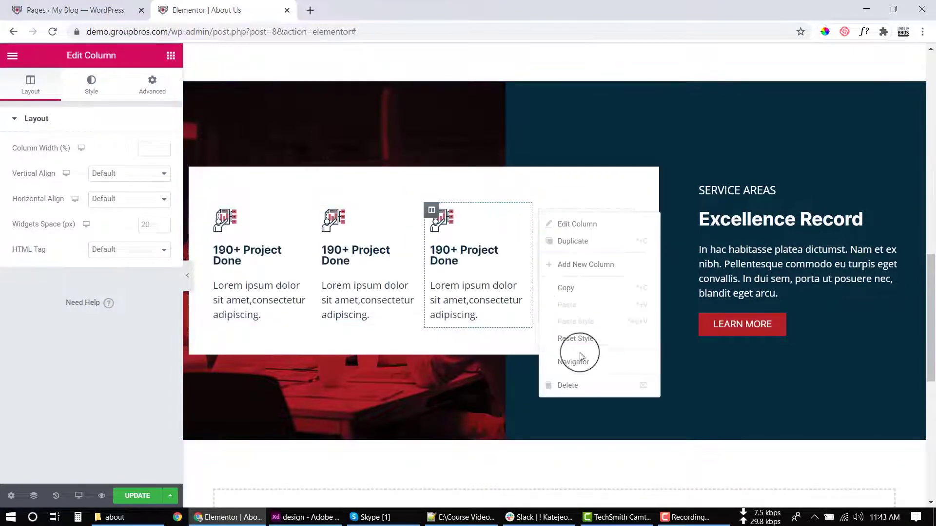
pyautogui.click(582, 388)
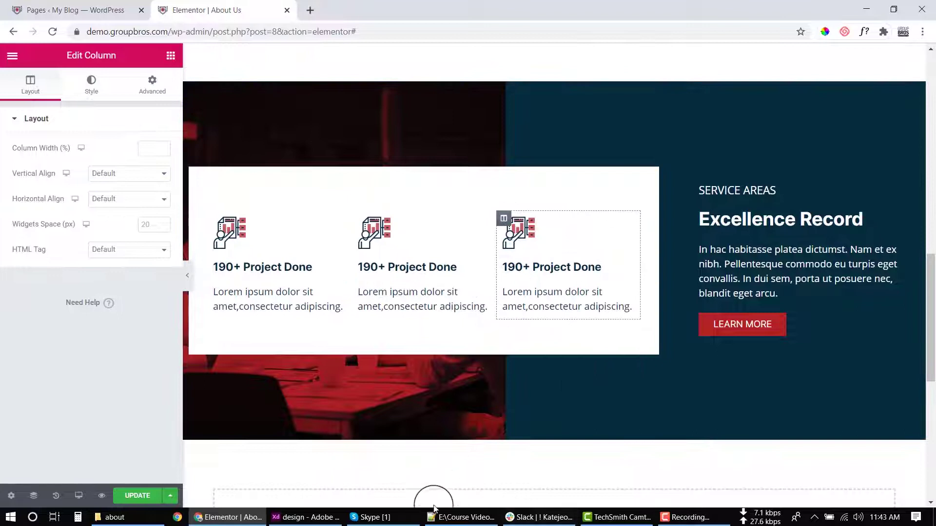
pyautogui.click(301, 522)
# - Copy the '140+ Happy Clients' heading from the XD design into the middle column's heading
pyautogui.click(397, 285)
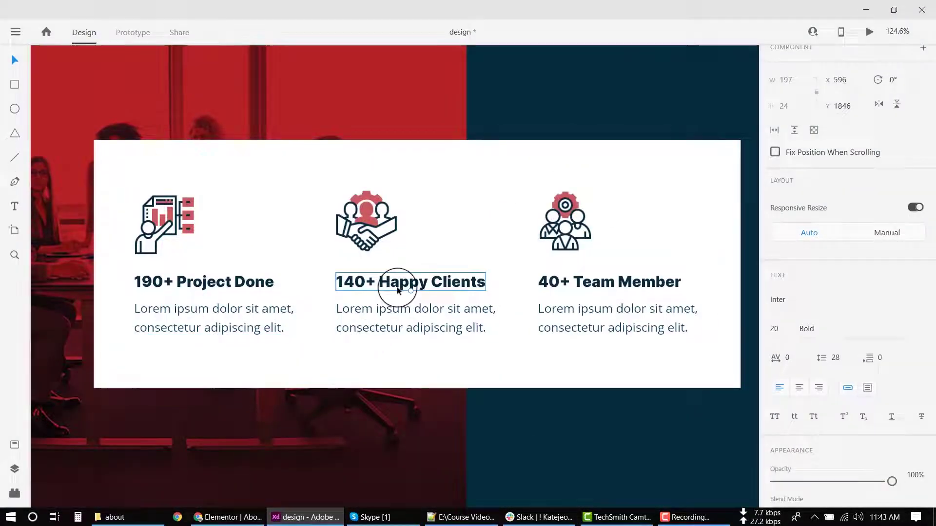
pyautogui.tripleClick(398, 288)
pyautogui.hotkey('ctrl', 'c')
pyautogui.press('Escape')
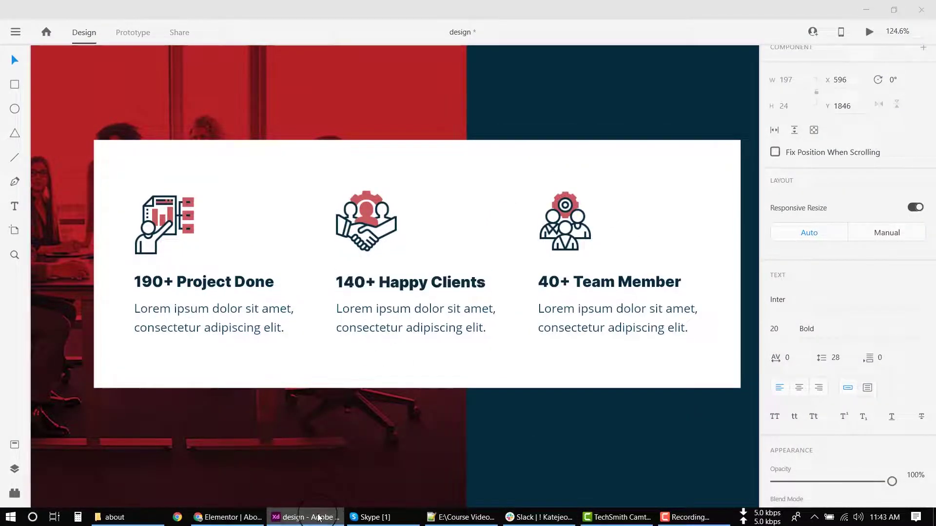
pyautogui.hotkey('alt', 'Tab')
pyautogui.tripleClick(376, 268)
pyautogui.hotkey('ctrl', 'v')
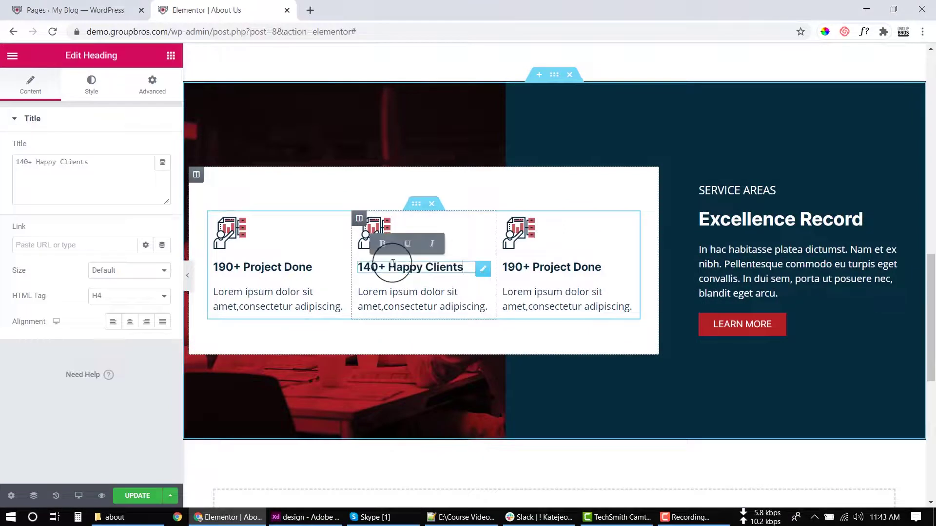
# - Replace the middle column's icon with the handshake image from the media library
pyautogui.click(374, 233)
pyautogui.click(151, 204)
pyautogui.click(64, 220)
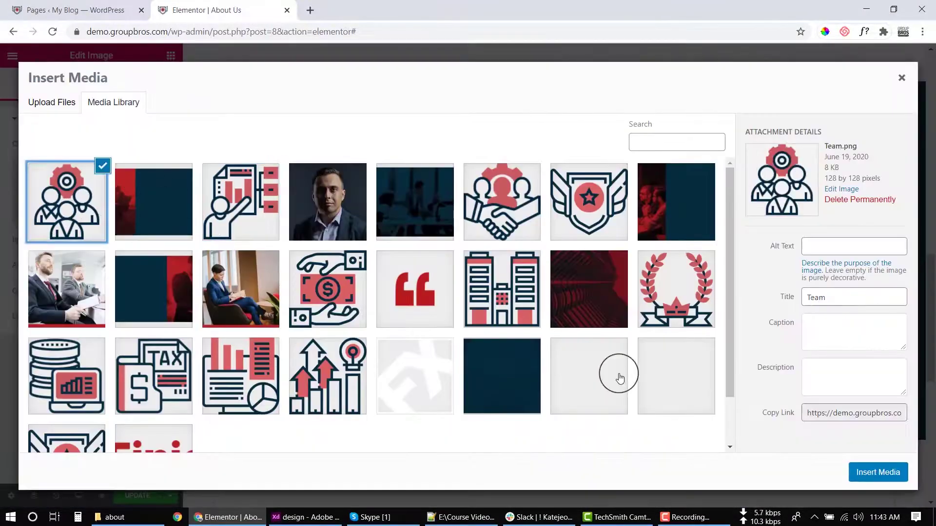
pyautogui.click(878, 472)
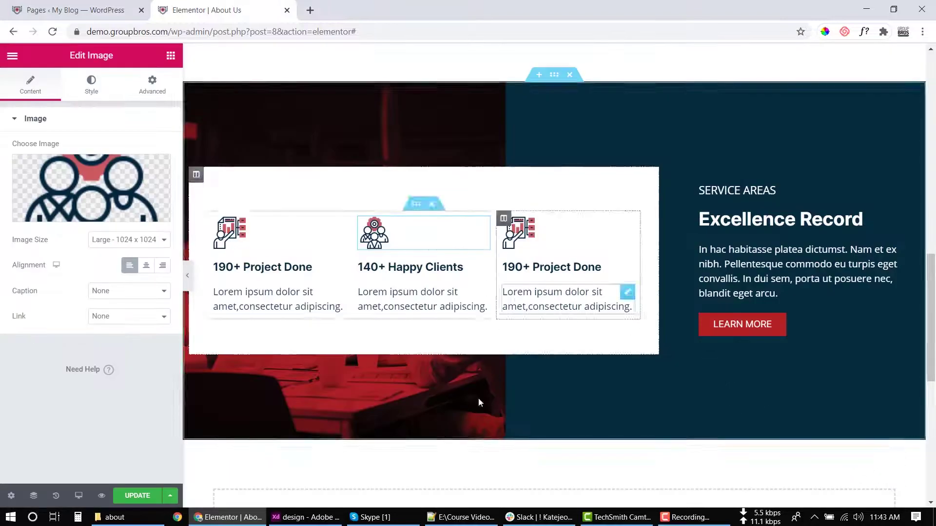
pyautogui.click(306, 517)
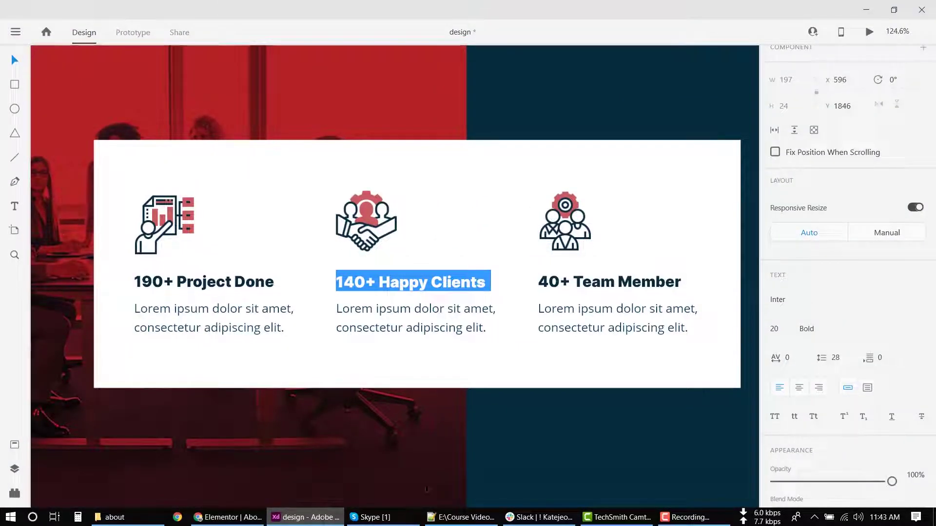
pyautogui.click(610, 281)
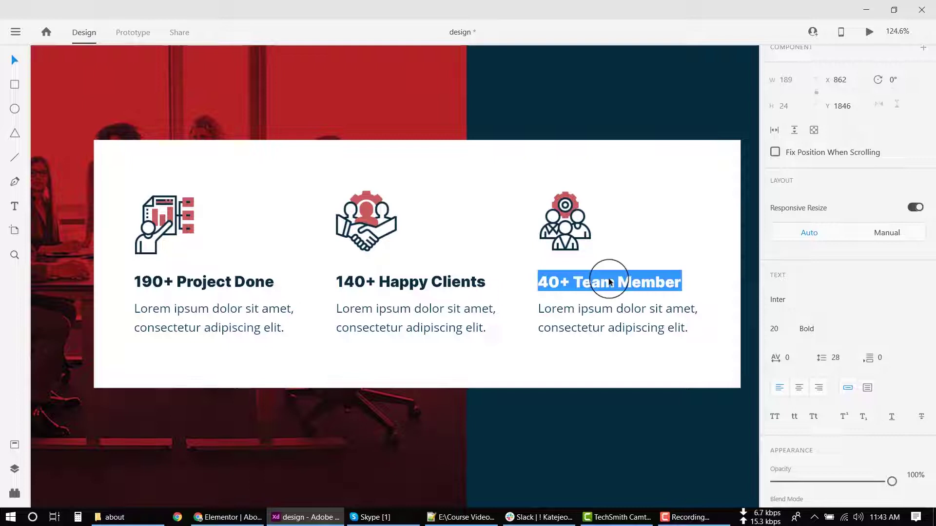
pyautogui.click(288, 518)
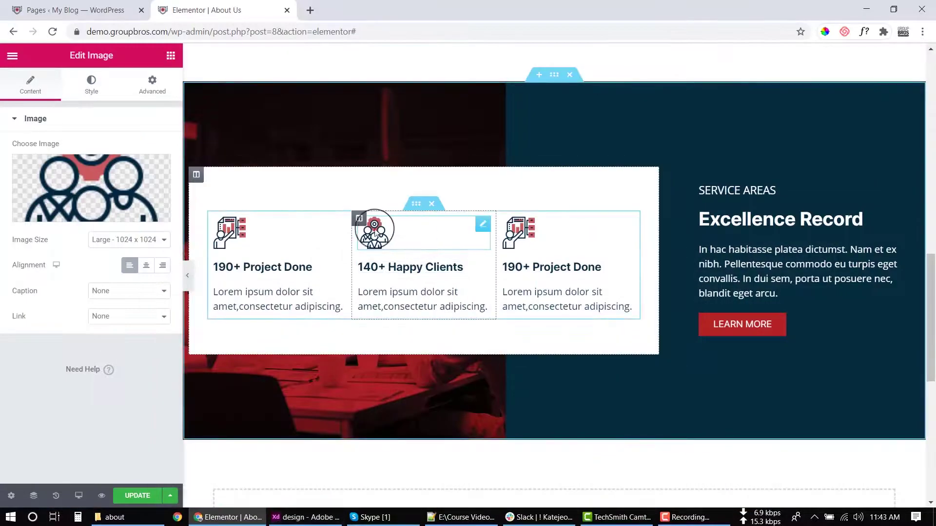
pyautogui.click(69, 176)
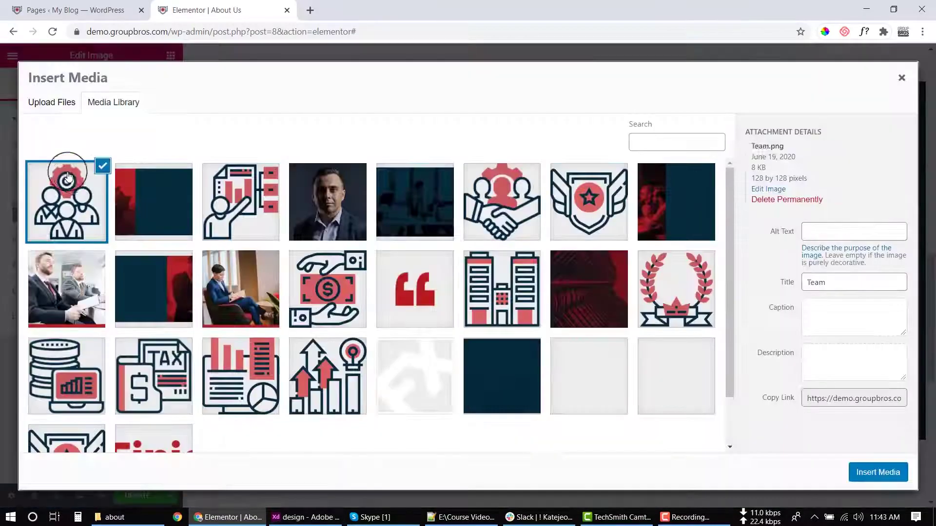
pyautogui.click(498, 207)
pyautogui.click(888, 471)
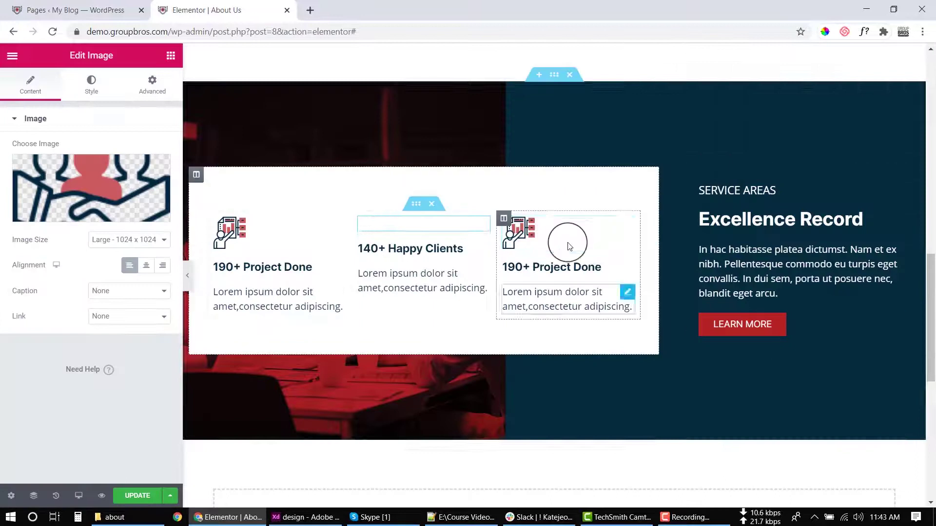
# - Change the third column's heading to '40+ Team Member' and its icon to the Team image
pyautogui.tripleClick(518, 265)
pyautogui.write('40+ Team Member')
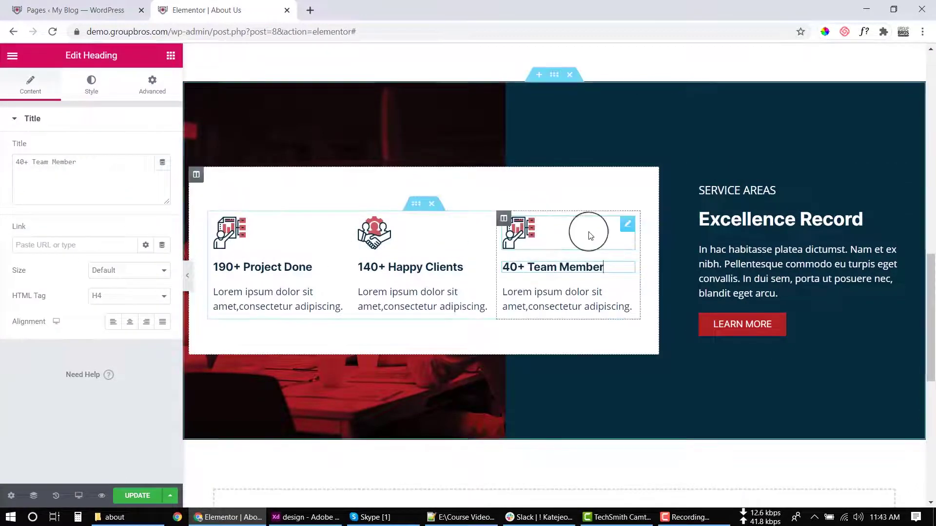
pyautogui.click(520, 225)
pyautogui.click(23, 191)
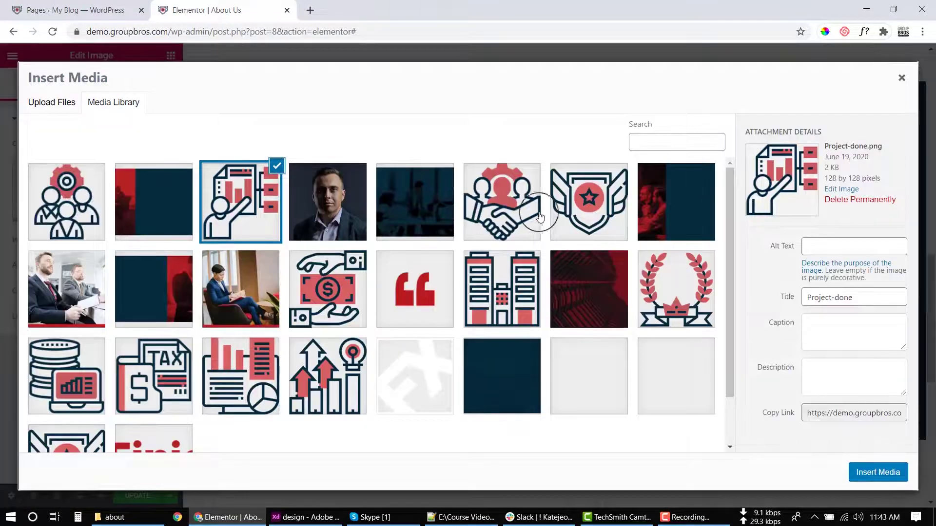
pyautogui.click(525, 214)
pyautogui.click(67, 202)
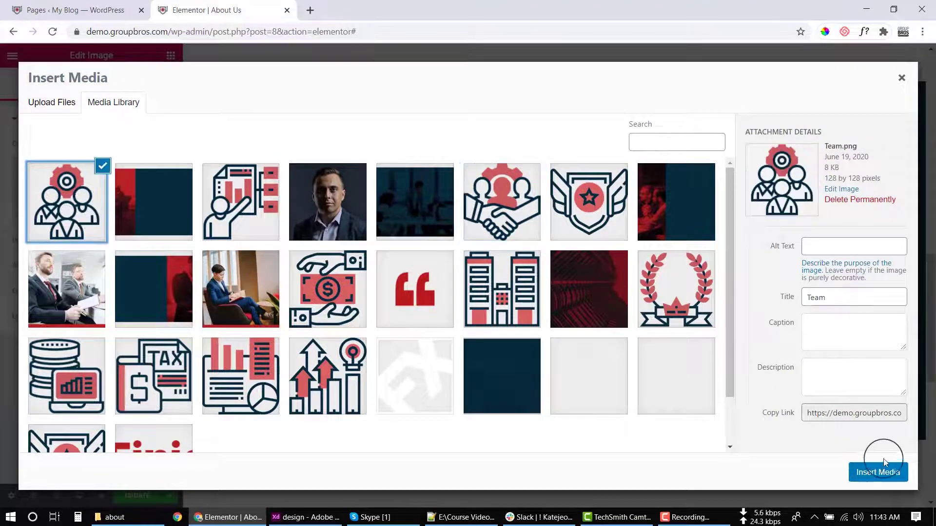
pyautogui.click(888, 473)
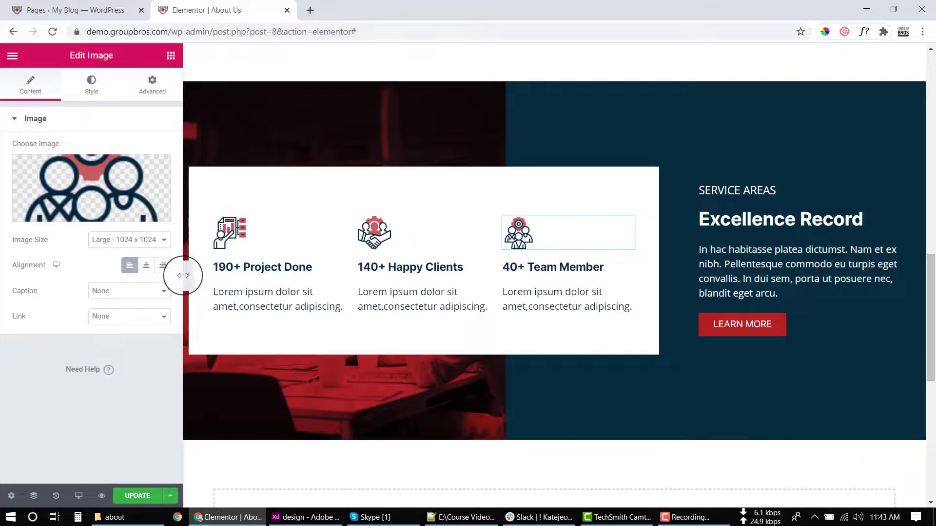
pyautogui.click(189, 279)
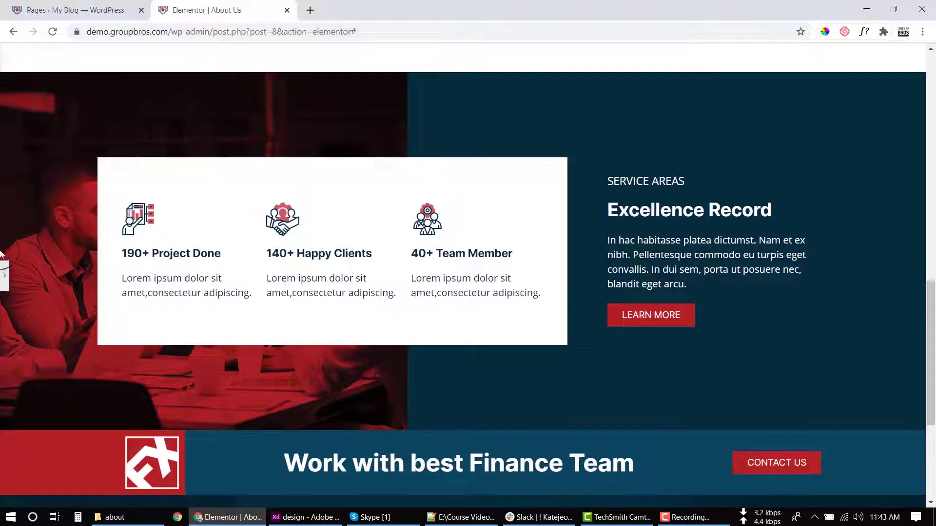
# - Give the first column's description an unlinked top margin of -10 px
pyautogui.click(2, 278)
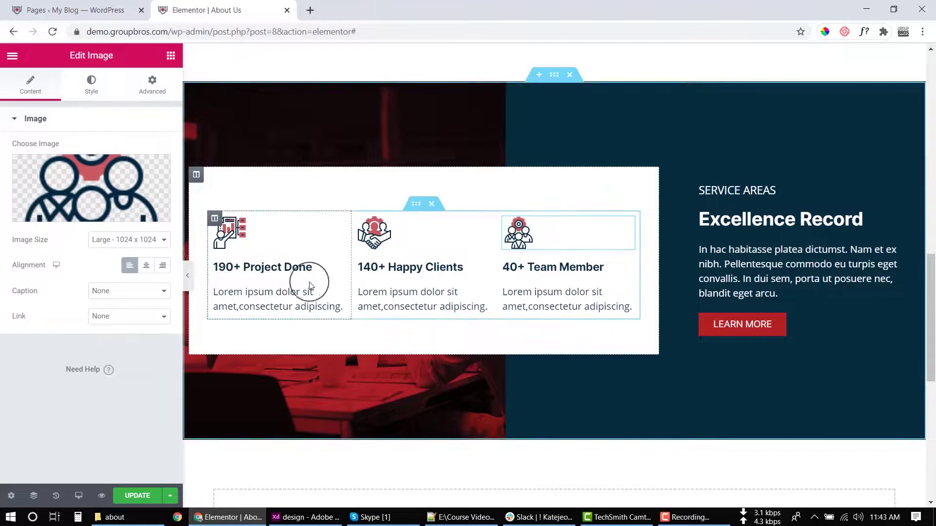
pyautogui.click(339, 293)
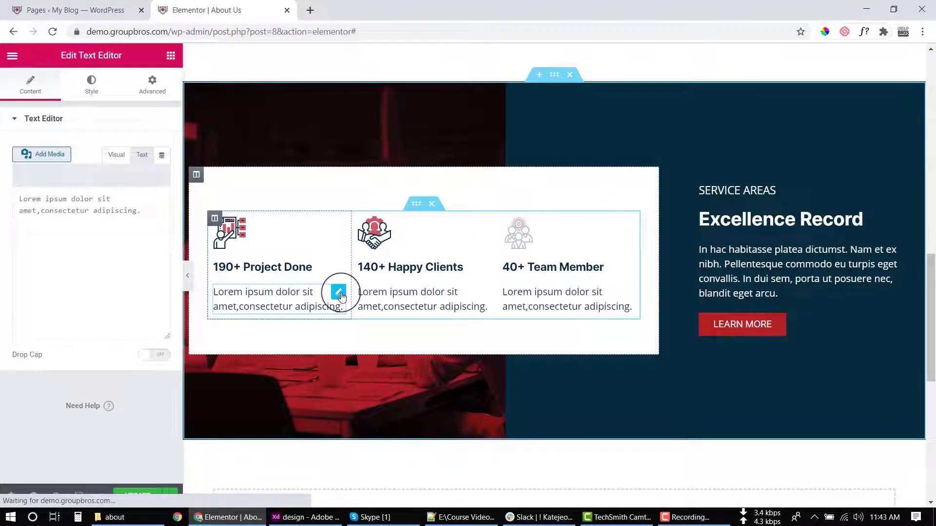
pyautogui.click(152, 84)
pyautogui.click(154, 170)
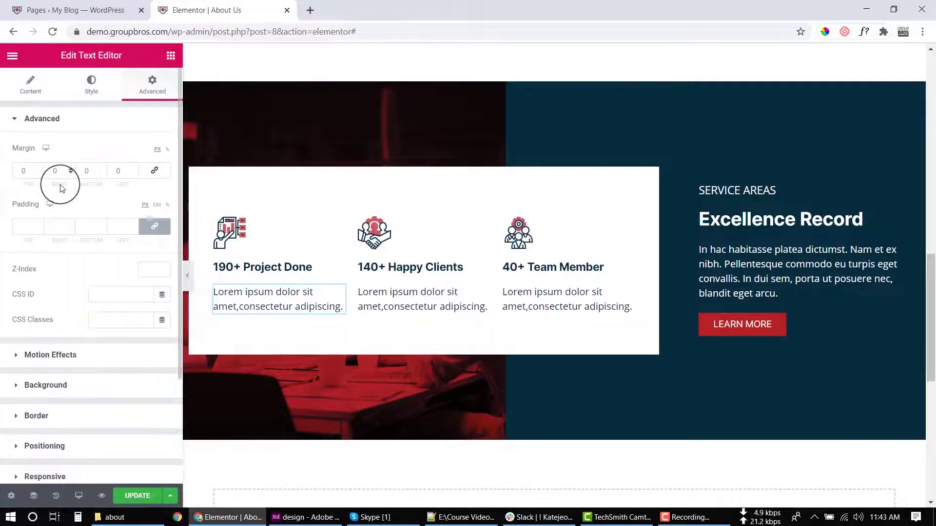
pyautogui.click(21, 171)
pyautogui.write('-1')
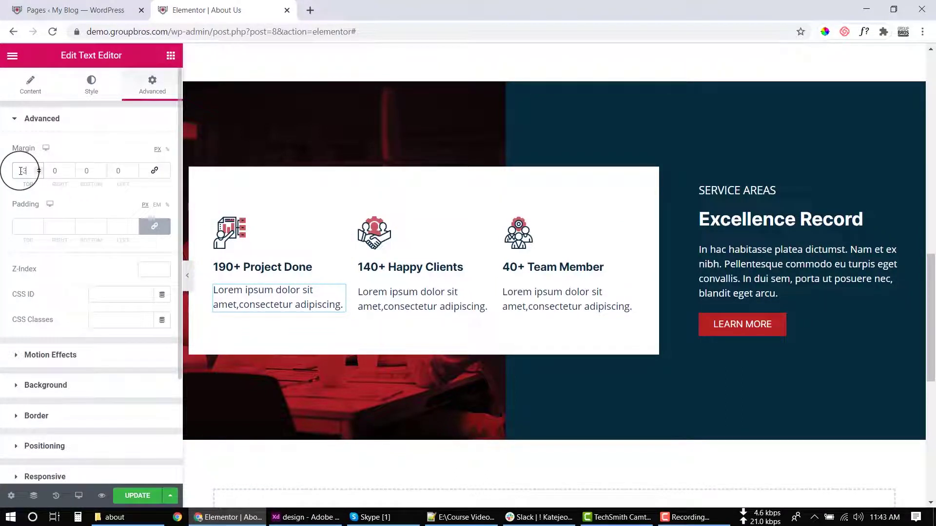
pyautogui.write('3')
pyautogui.press('BackSpace')
pyautogui.write('0')
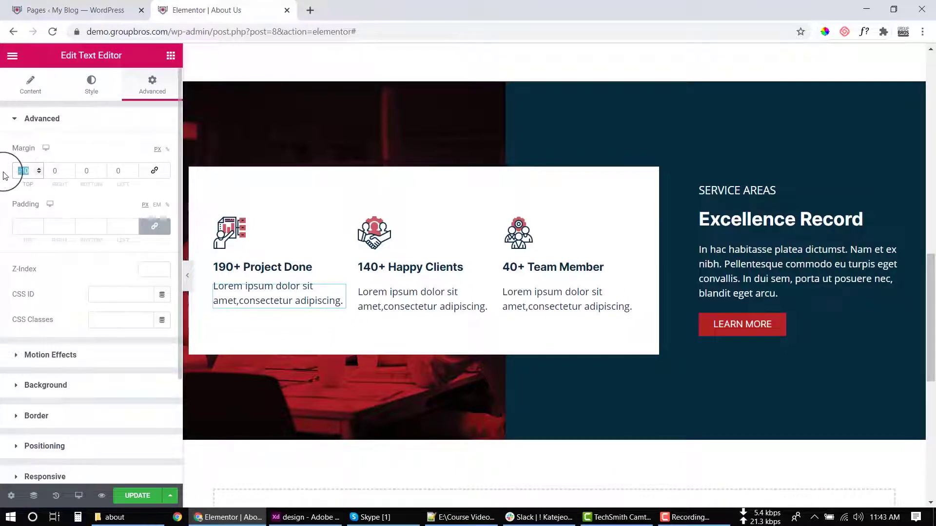
# - Set the middle column's description top margin to -10 px, leaving the other sides unchanged
pyautogui.click(473, 295)
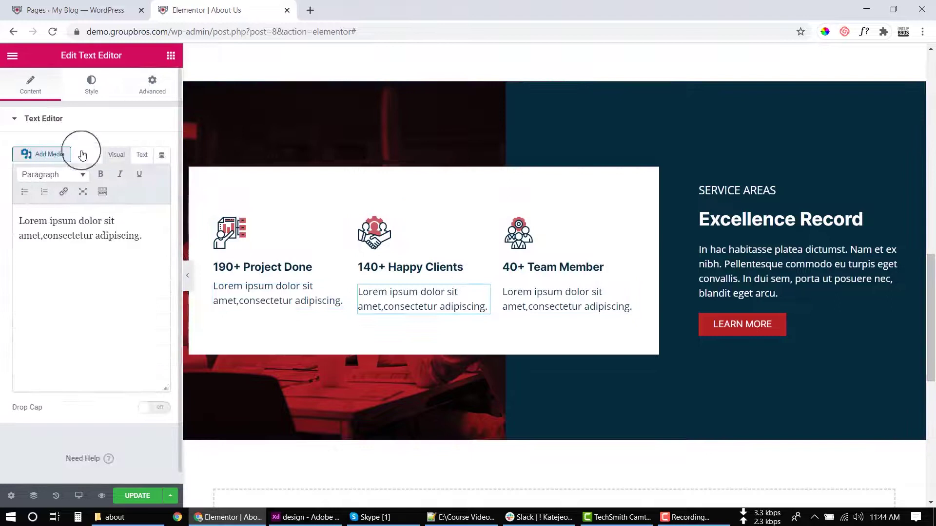
pyautogui.click(152, 86)
pyautogui.click(34, 172)
pyautogui.write('-10')
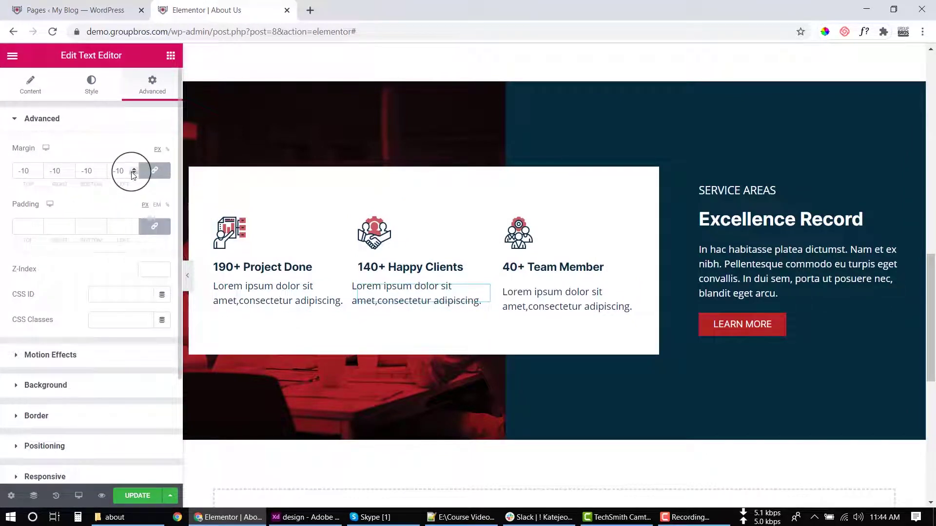
pyautogui.press('BackSpace')
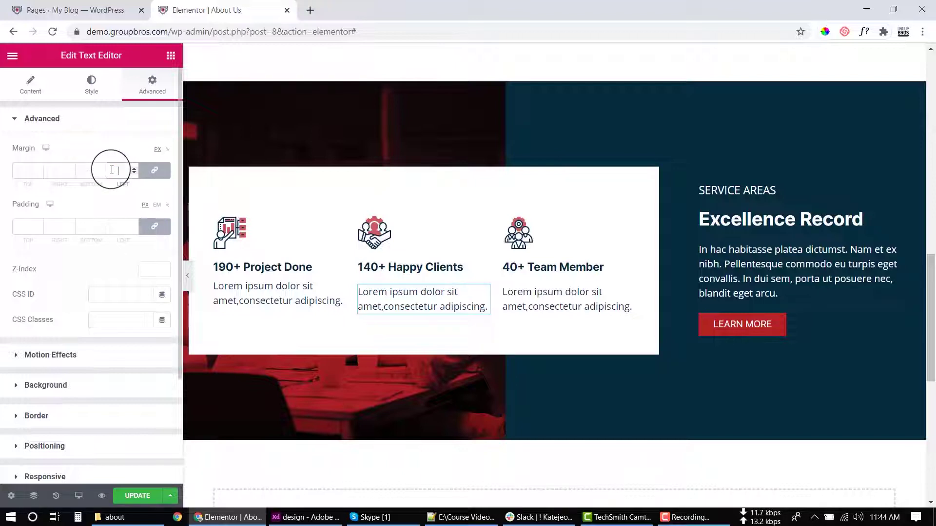
pyautogui.click(146, 170)
pyautogui.write('-10')
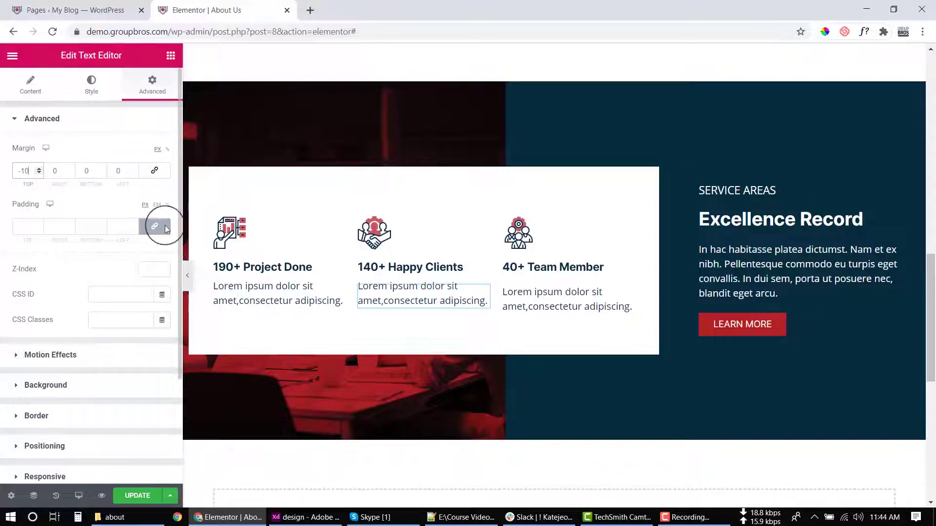
# - Unlink the third description's margin for a -10 px top margin, then preview the finished card
pyautogui.click(628, 292)
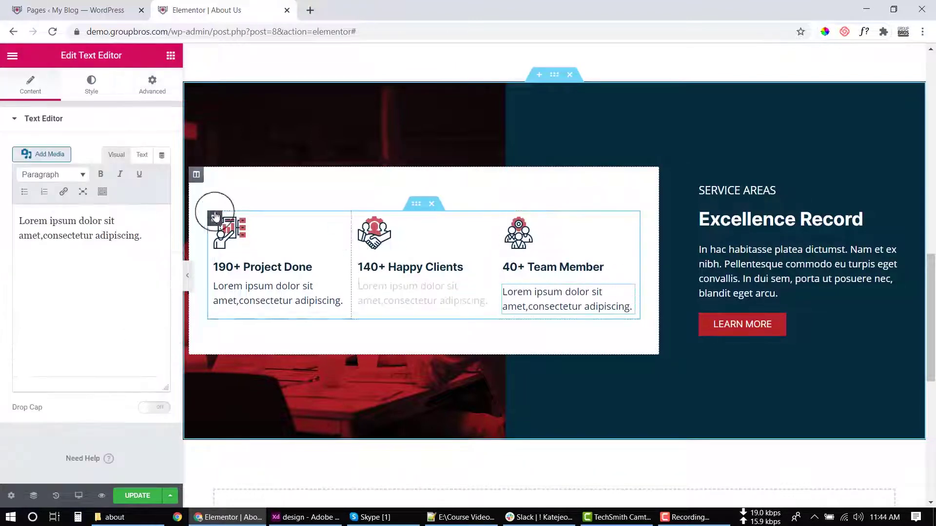
pyautogui.click(149, 82)
pyautogui.click(155, 172)
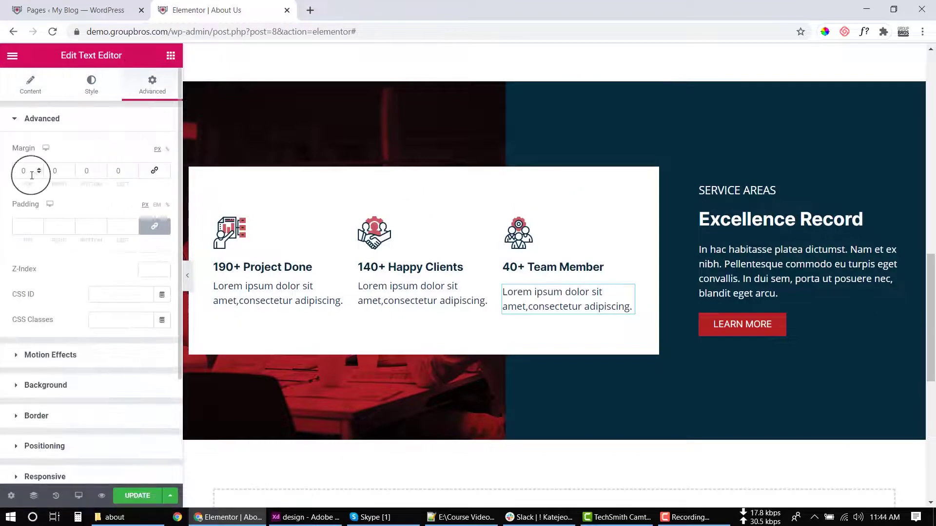
pyautogui.click(188, 276)
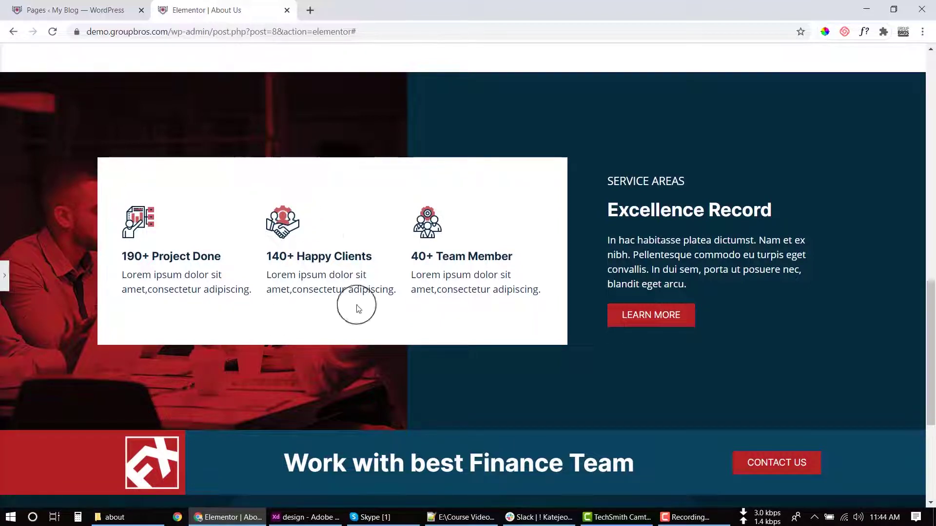
pyautogui.click(307, 518)
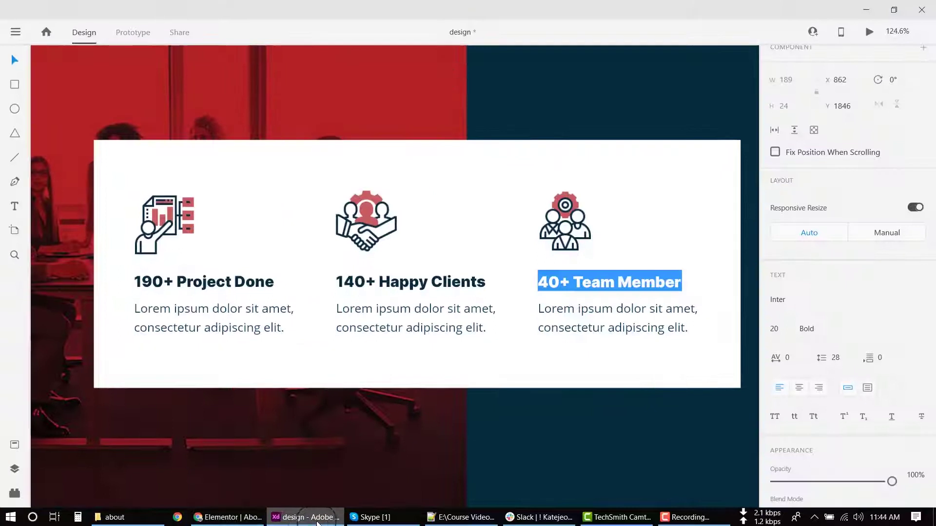
pyautogui.press('Escape')
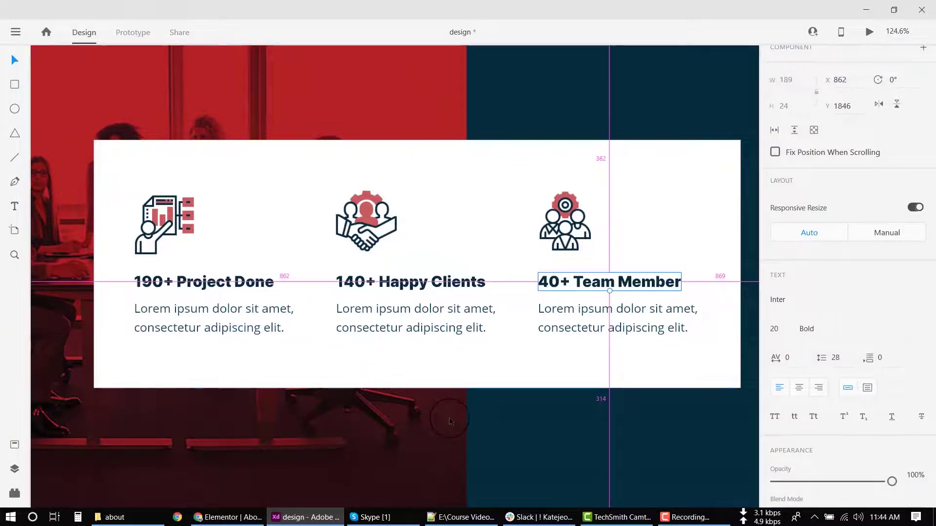
pyautogui.scroll(-5, 423, 386)
pyautogui.scroll(3, 522, 436)
pyautogui.moveTo(522, 436); pyautogui.dragTo(420, 278)
pyautogui.click(291, 518)
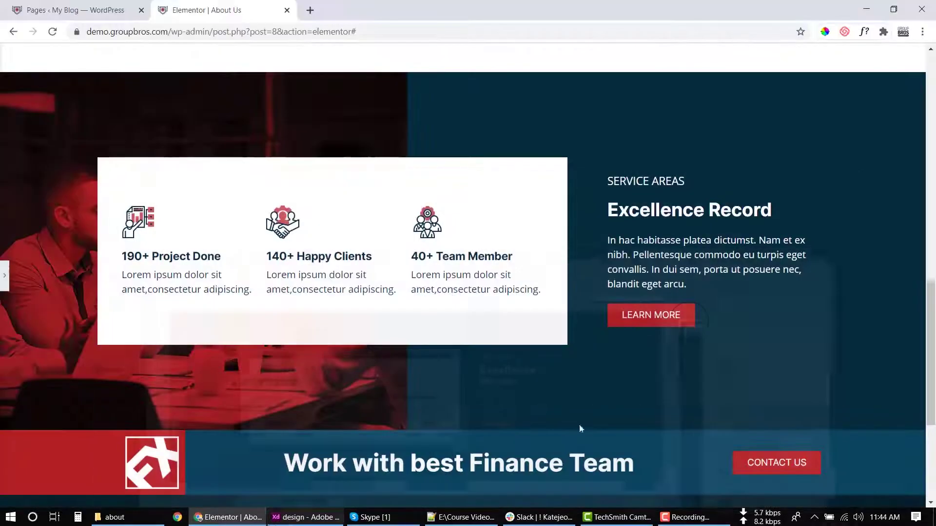
pyautogui.click(371, 194)
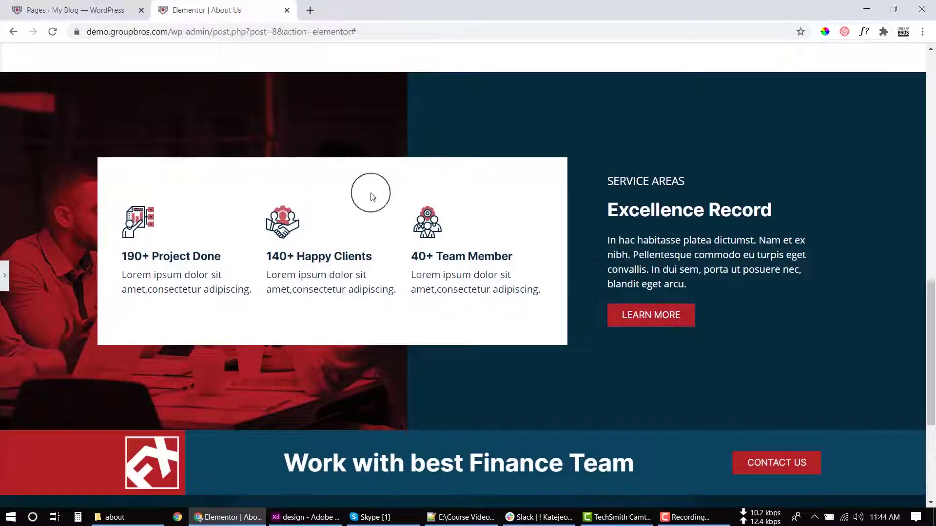
pyautogui.click(3, 265)
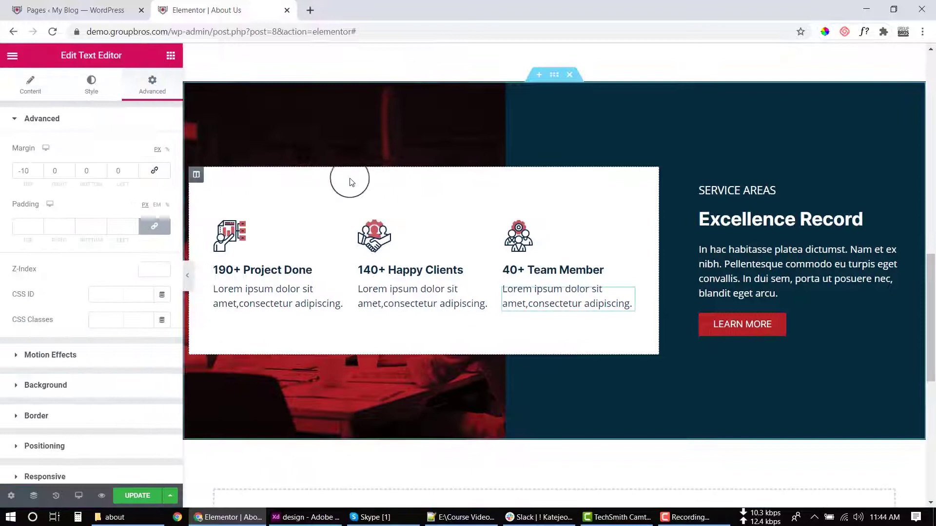
pyautogui.click(198, 175)
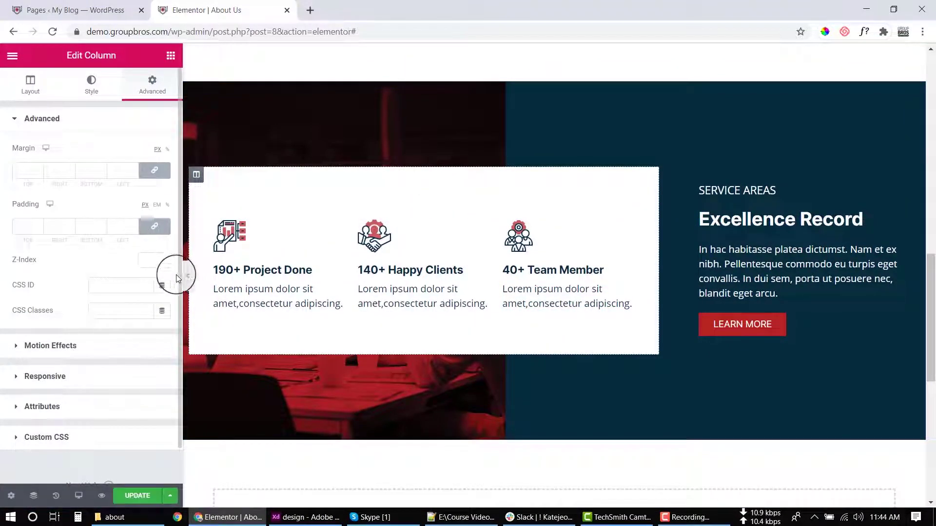
pyautogui.click(188, 279)
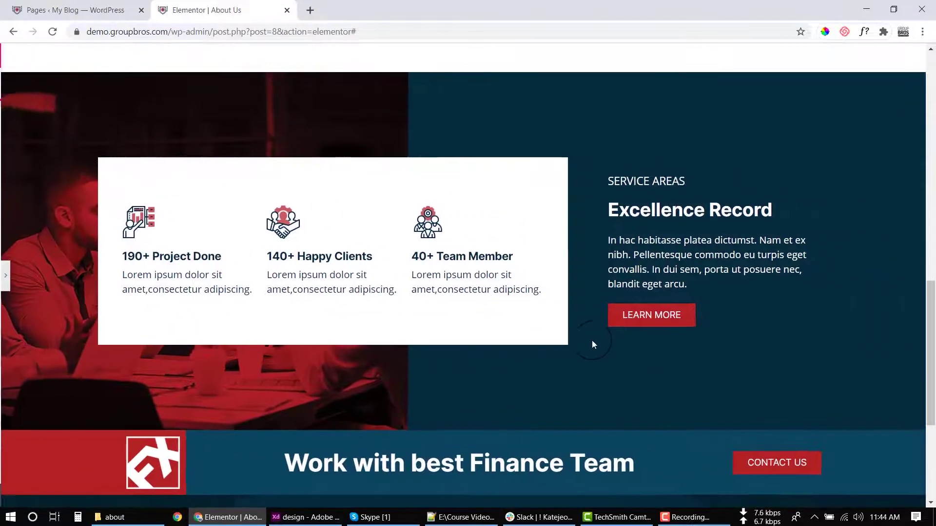